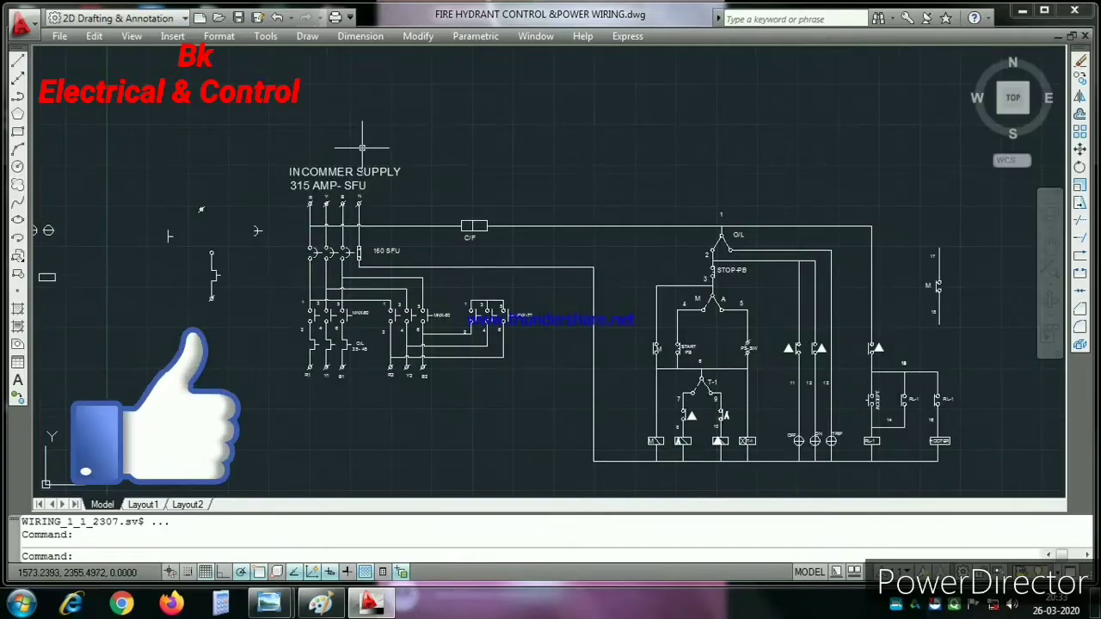
Step: Draw the motor circle below the R1, Y1 and B1 terminals with the CIRCLE command
{"action": "scroll", "coordinate": [361, 146], "scroll_direction": "up", "scroll_amount": 2}
{"action": "scroll", "coordinate": [360, 116], "scroll_direction": "up", "scroll_amount": 1}
{"action": "scroll", "coordinate": [359, 111], "scroll_direction": "down", "scroll_amount": 2}
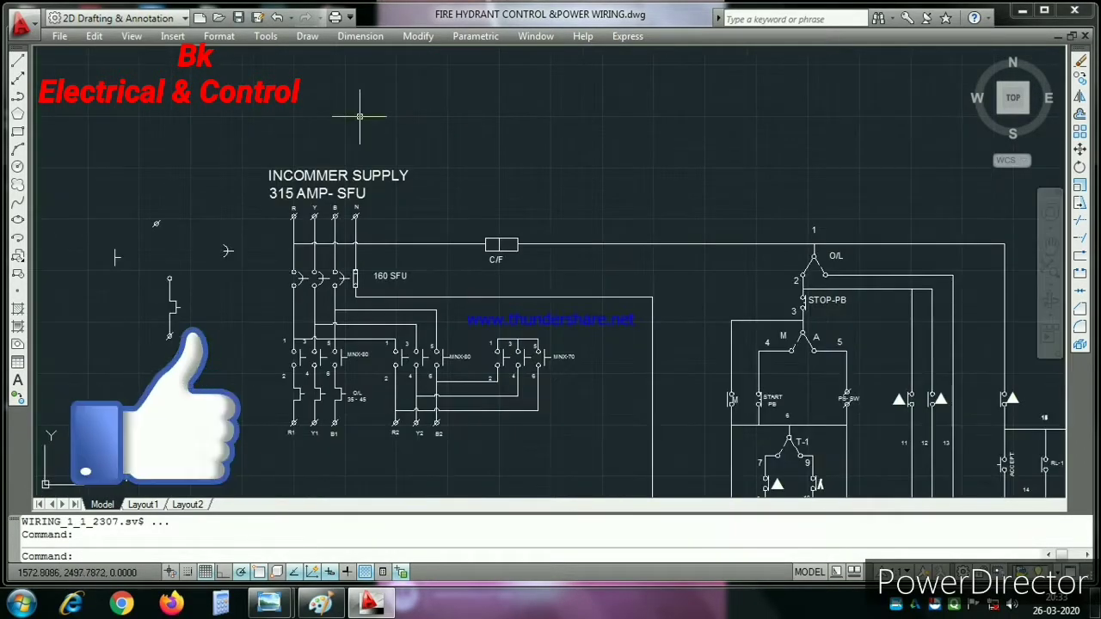
{"action": "scroll", "coordinate": [368, 200], "scroll_direction": "up", "scroll_amount": 1}
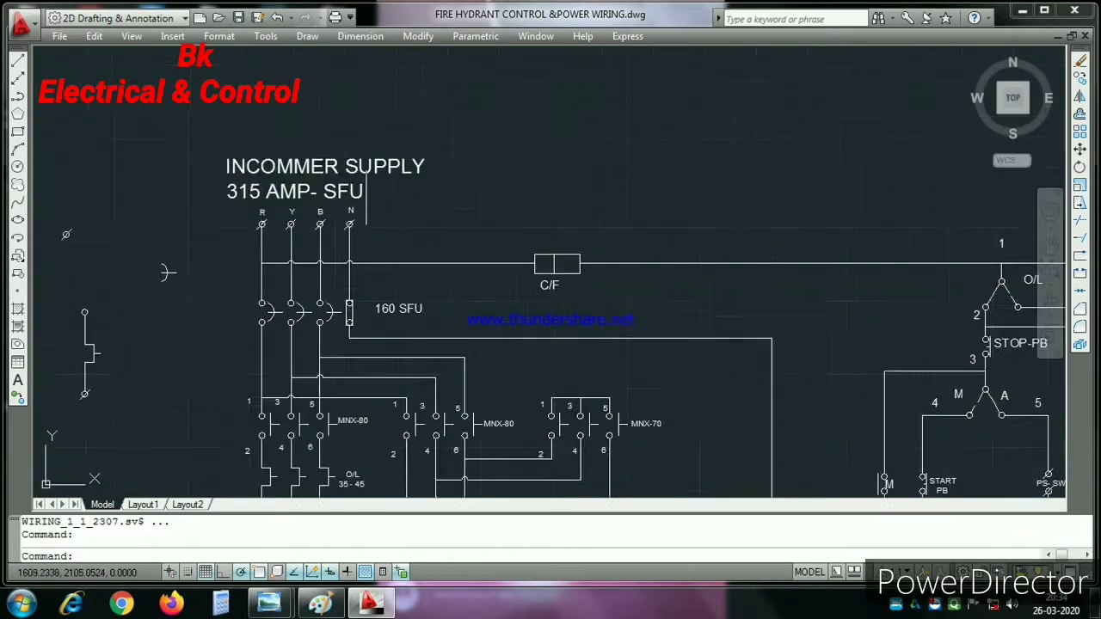
{"action": "scroll", "coordinate": [368, 201], "scroll_direction": "up", "scroll_amount": 1}
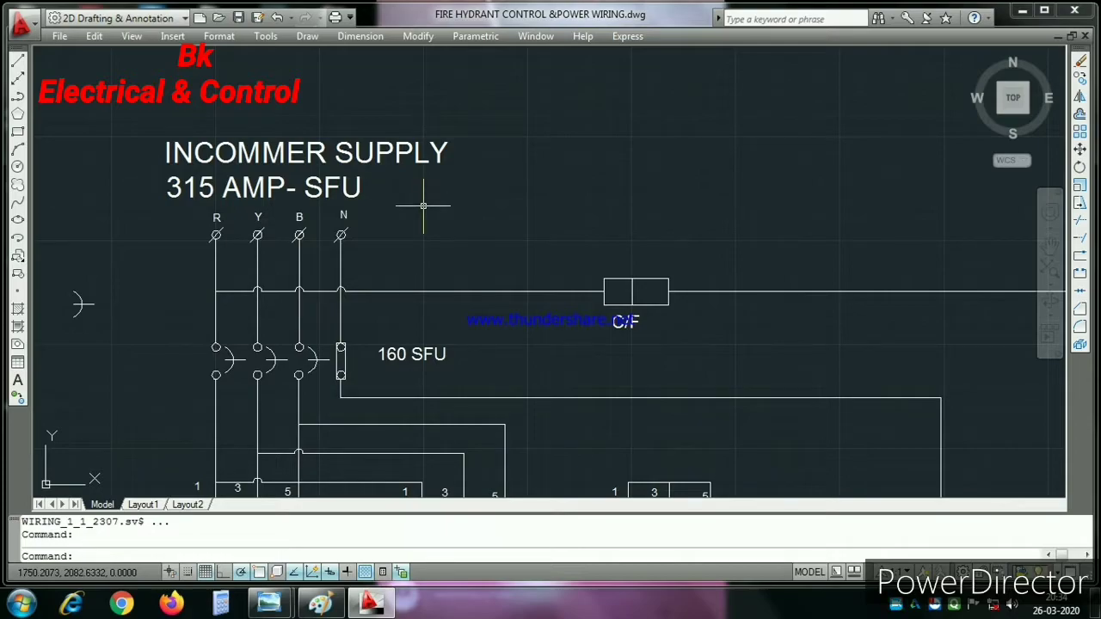
{"action": "scroll", "coordinate": [376, 190], "scroll_direction": "down", "scroll_amount": 2}
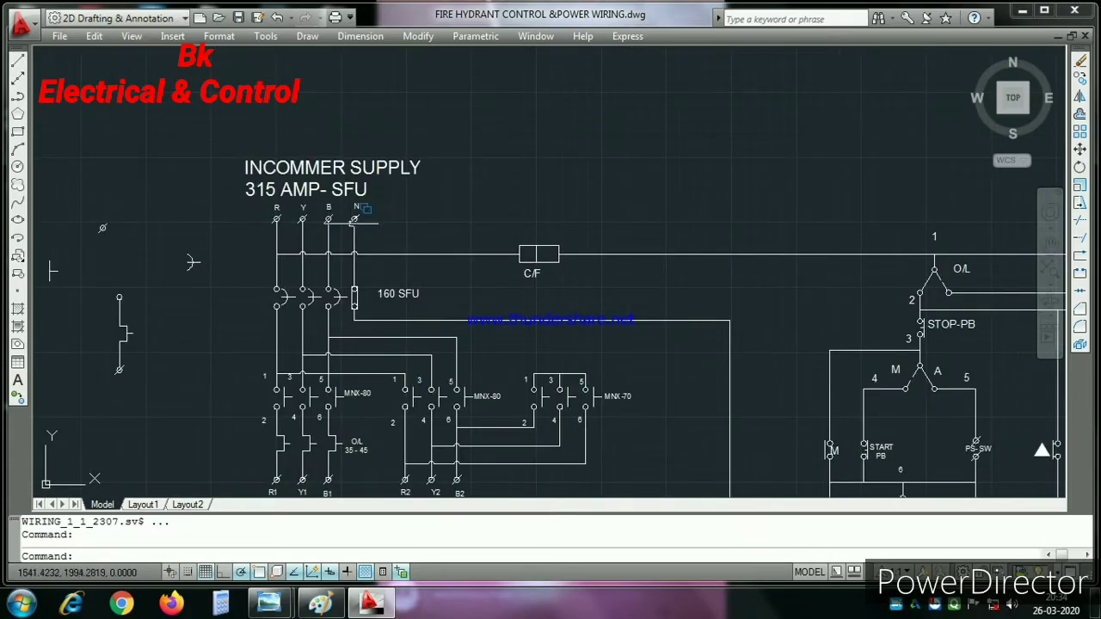
{"action": "scroll", "coordinate": [409, 305], "scroll_direction": "up", "scroll_amount": 3}
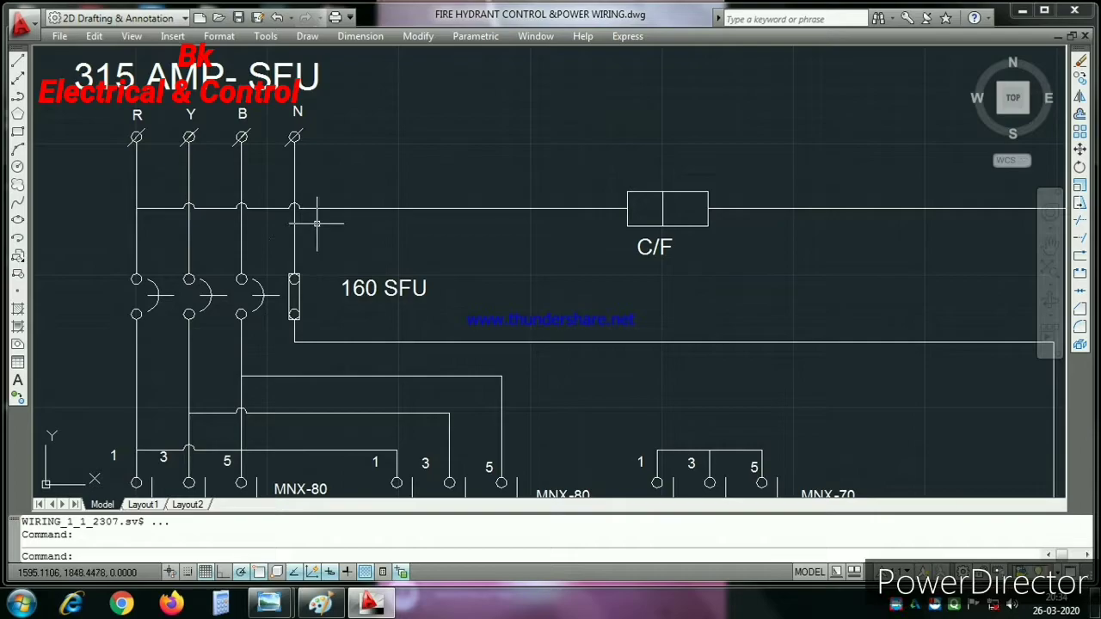
{"action": "scroll", "coordinate": [317, 222], "scroll_direction": "down", "scroll_amount": 2}
{"action": "scroll", "coordinate": [272, 389], "scroll_direction": "up", "scroll_amount": 2}
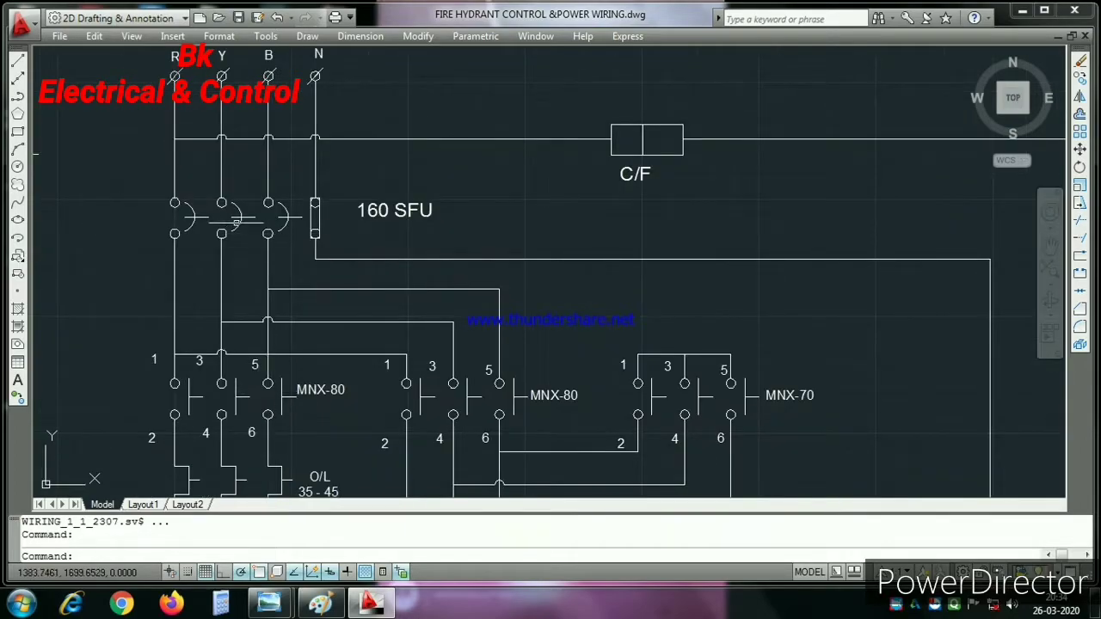
{"action": "scroll", "coordinate": [343, 224], "scroll_direction": "down", "scroll_amount": 2}
{"action": "scroll", "coordinate": [280, 385], "scroll_direction": "up", "scroll_amount": 2}
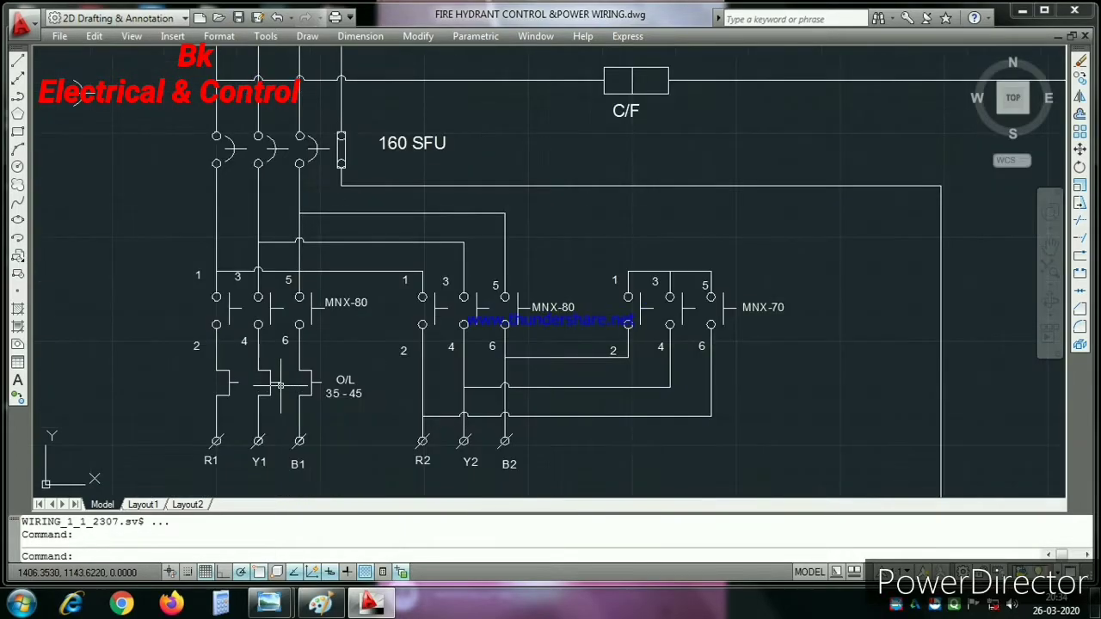
{"action": "scroll", "coordinate": [279, 384], "scroll_direction": "up", "scroll_amount": 2}
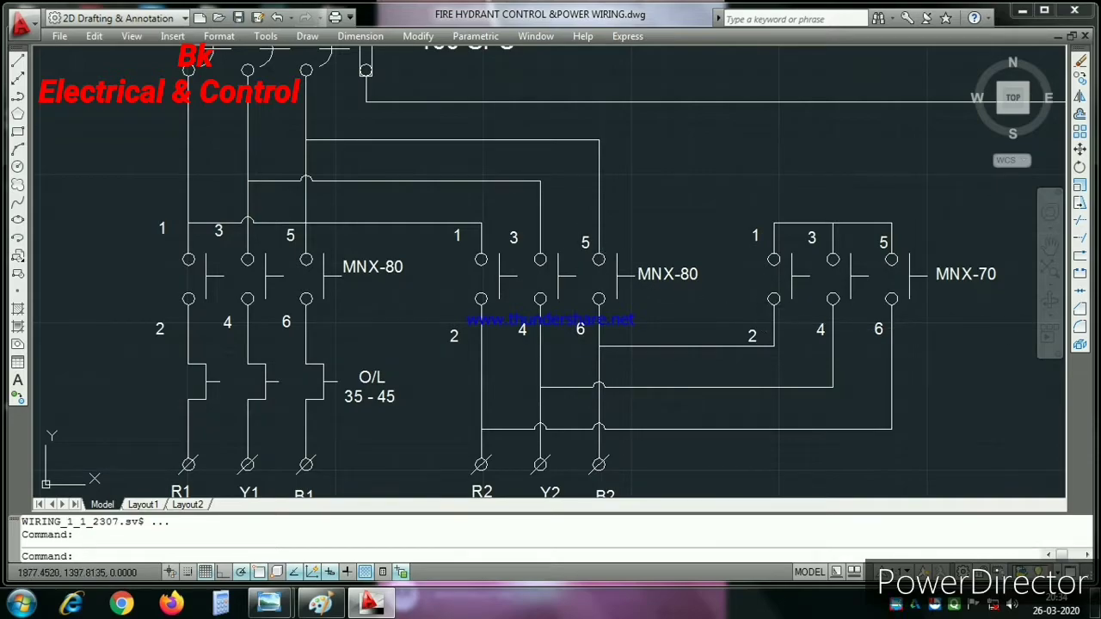
{"action": "scroll", "coordinate": [551, 228], "scroll_direction": "down", "scroll_amount": 2}
{"action": "scroll", "coordinate": [327, 334], "scroll_direction": "up", "scroll_amount": 1}
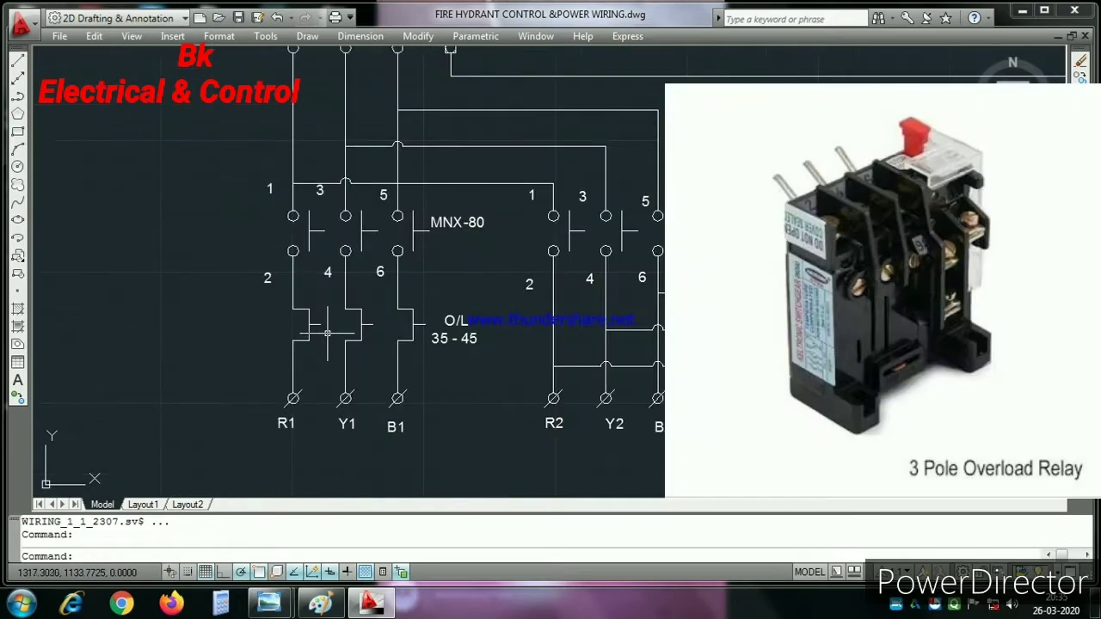
{"action": "scroll", "coordinate": [327, 333], "scroll_direction": "up", "scroll_amount": 2}
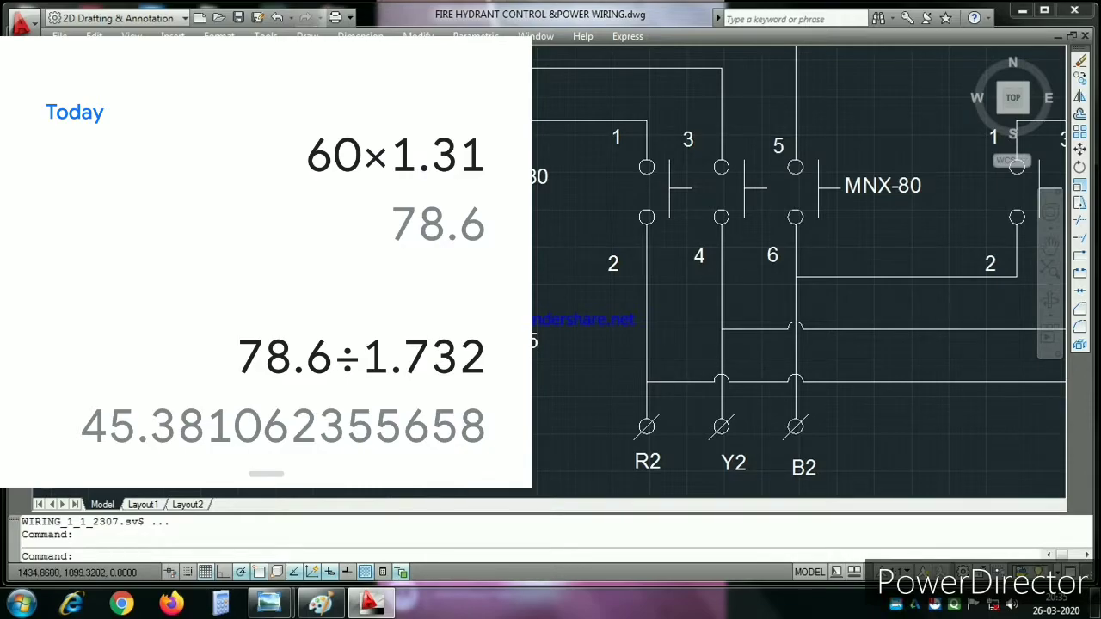
{"action": "scroll", "coordinate": [597, 274], "scroll_direction": "down", "scroll_amount": 3}
{"action": "scroll", "coordinate": [597, 273], "scroll_direction": "up", "scroll_amount": 2}
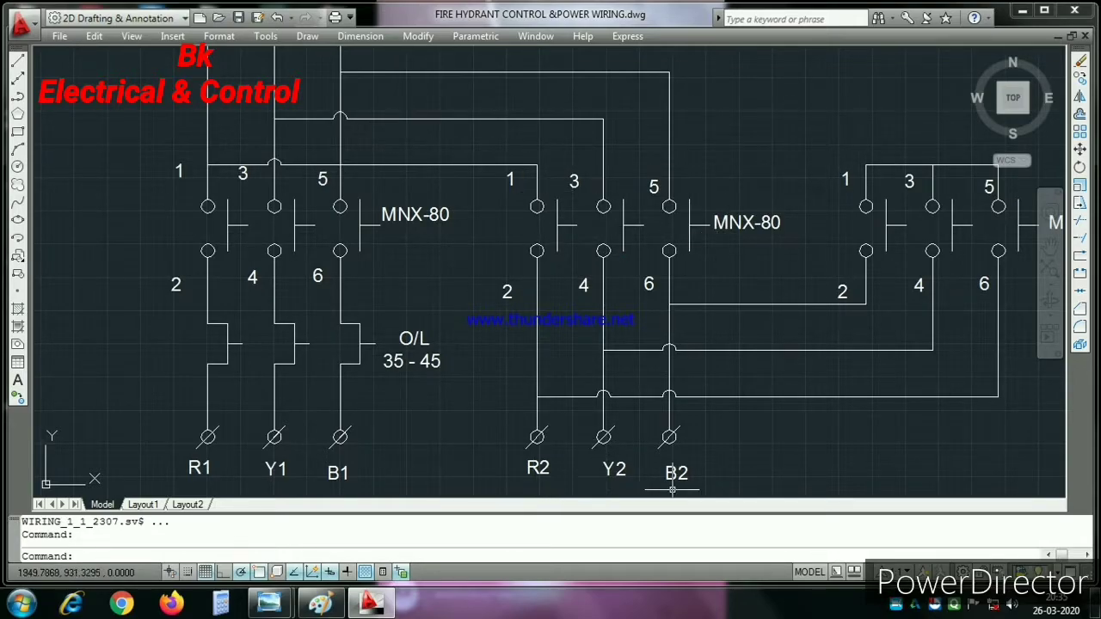
{"action": "scroll", "coordinate": [551, 430], "scroll_direction": "down", "scroll_amount": 5}
{"action": "scroll", "coordinate": [783, 376], "scroll_direction": "up", "scroll_amount": 5}
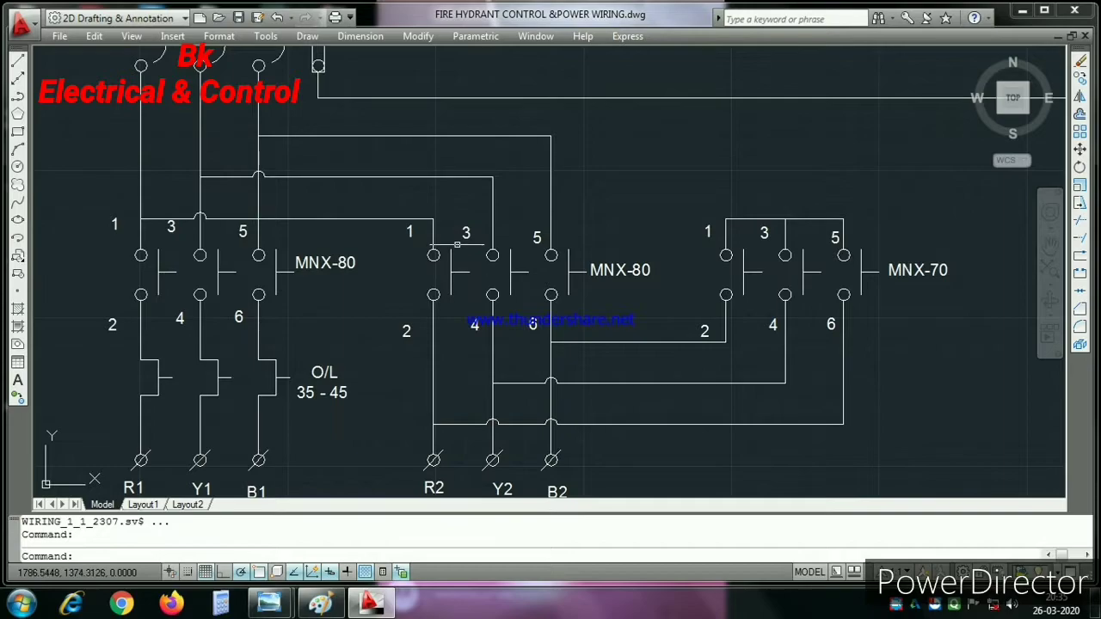
{"action": "scroll", "coordinate": [457, 244], "scroll_direction": "down", "scroll_amount": 1}
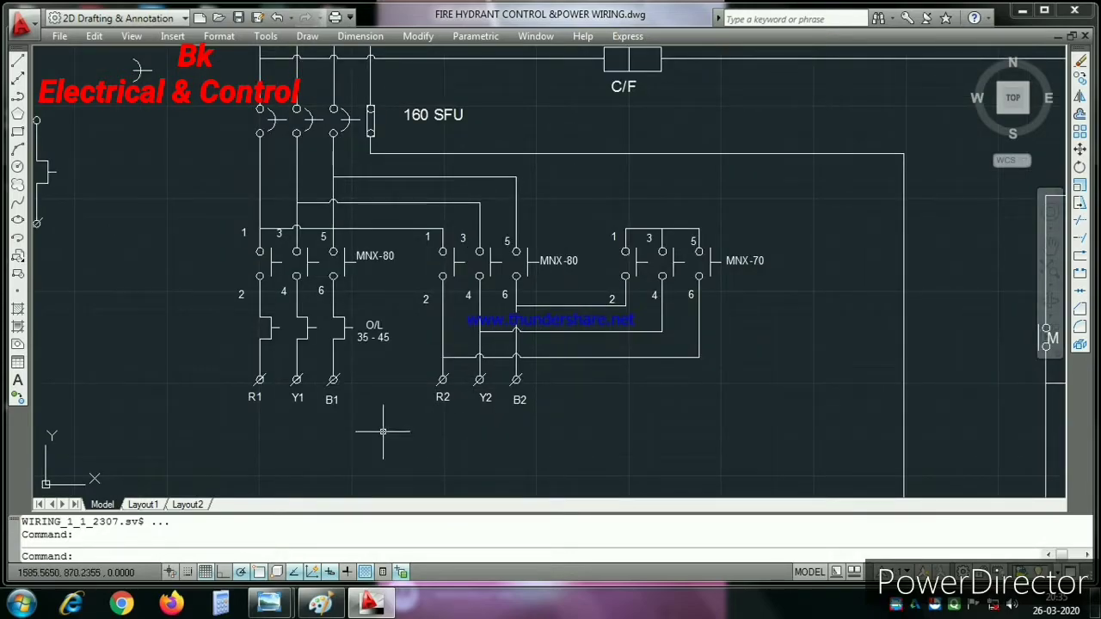
{"action": "scroll", "coordinate": [440, 341], "scroll_direction": "down", "scroll_amount": 1}
{"action": "scroll", "coordinate": [440, 341], "scroll_direction": "up", "scroll_amount": 2}
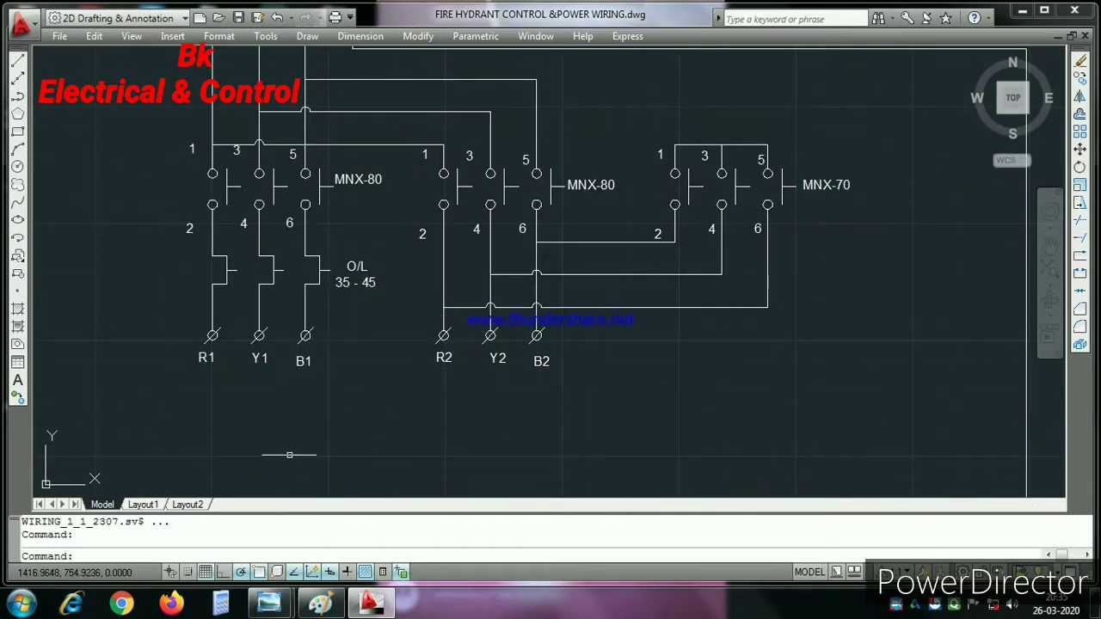
{"action": "type", "text": "c"}
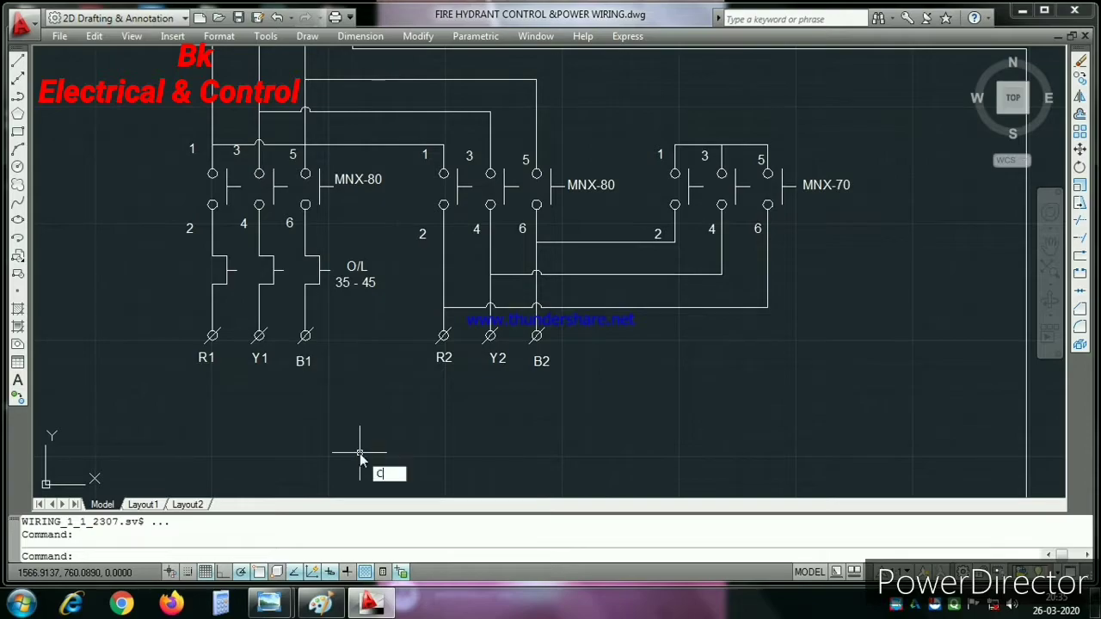
{"action": "key", "text": "Return"}
{"action": "scroll", "coordinate": [392, 353], "scroll_direction": "down", "scroll_amount": 2}
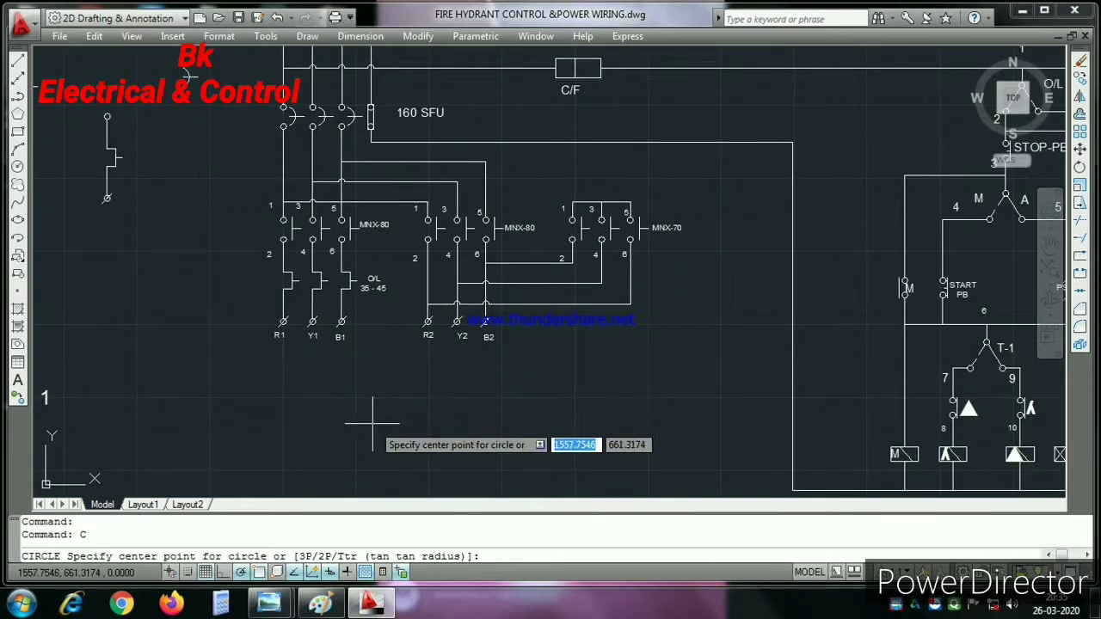
{"action": "left_click", "coordinate": [362, 410]}
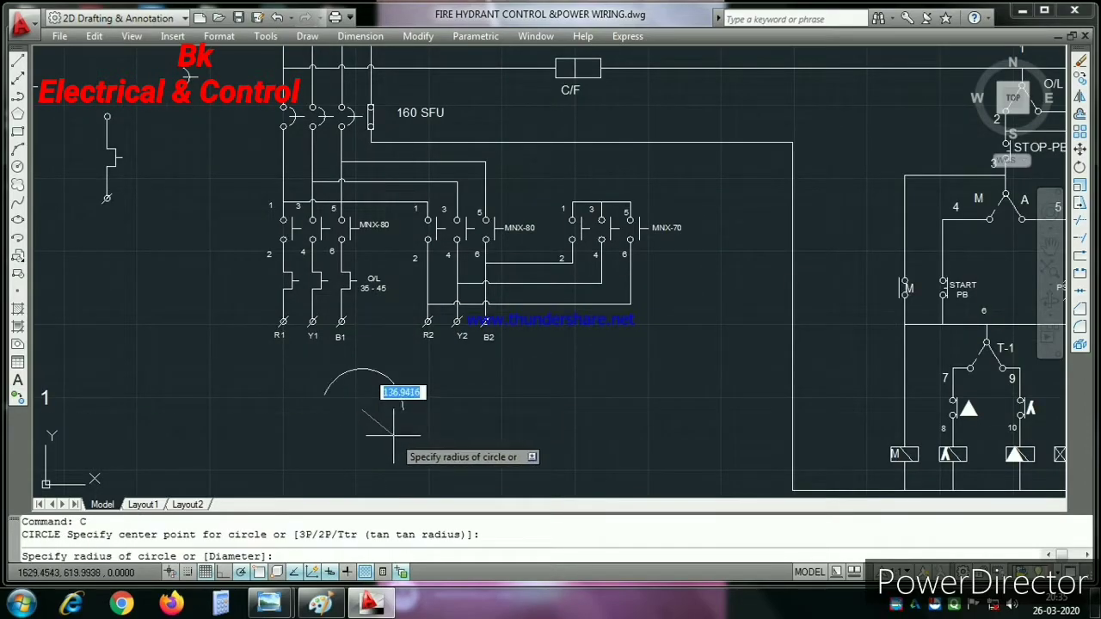
{"action": "left_click", "coordinate": [385, 428]}
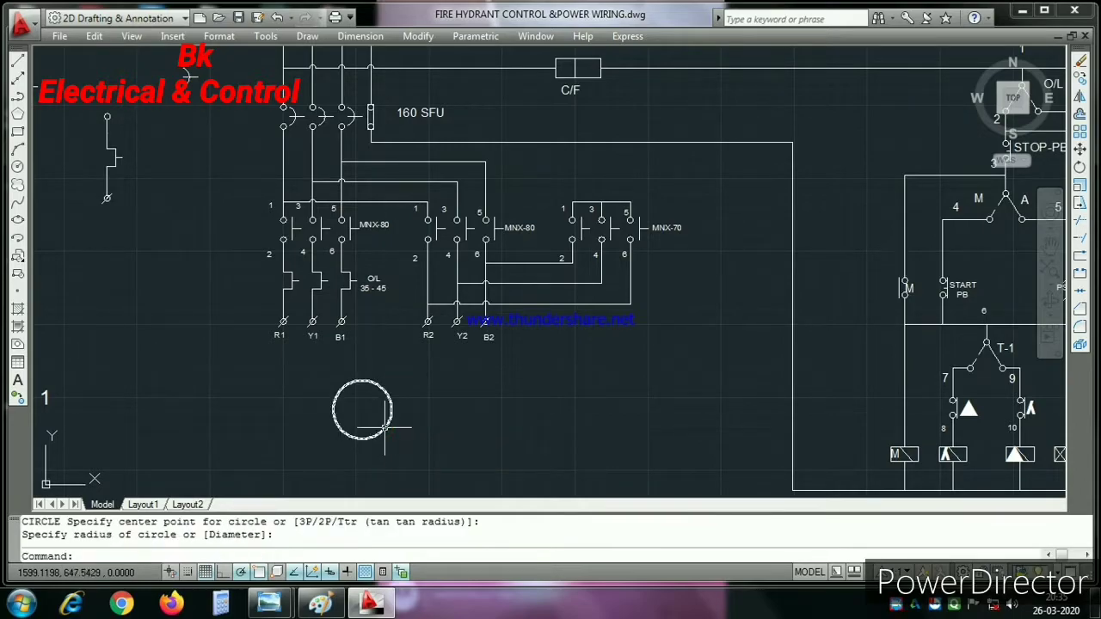
{"action": "key", "text": "Escape"}
Step: Draw wires from terminals R1, B1 and Y1 down to the motor circle's edge
{"action": "type", "text": " L"}
{"action": "key", "text": "Return"}
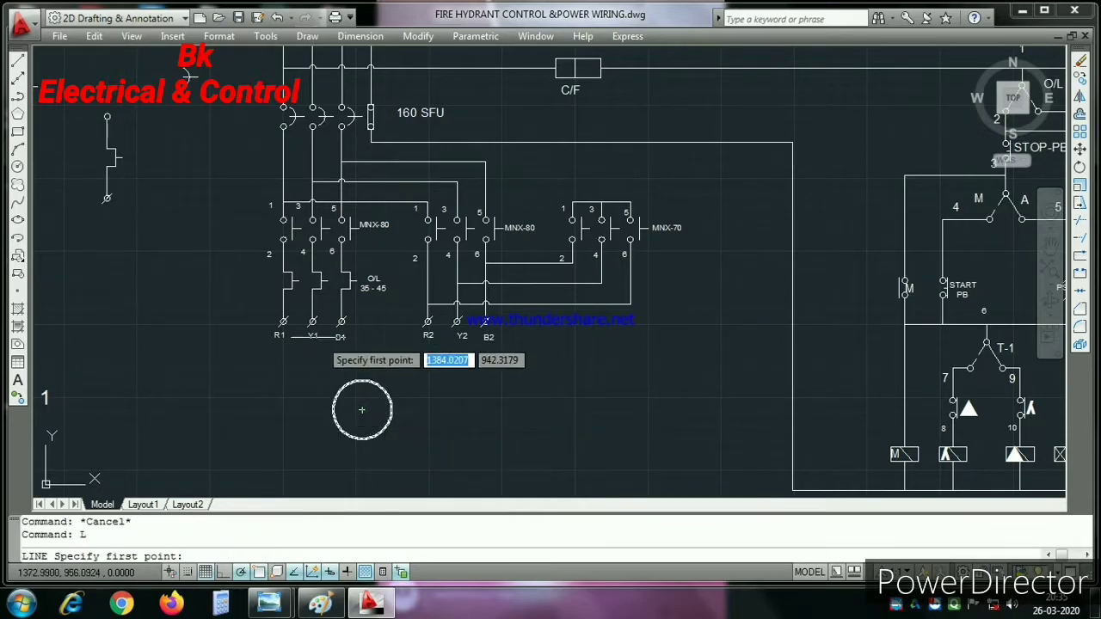
{"action": "left_click", "coordinate": [283, 321]}
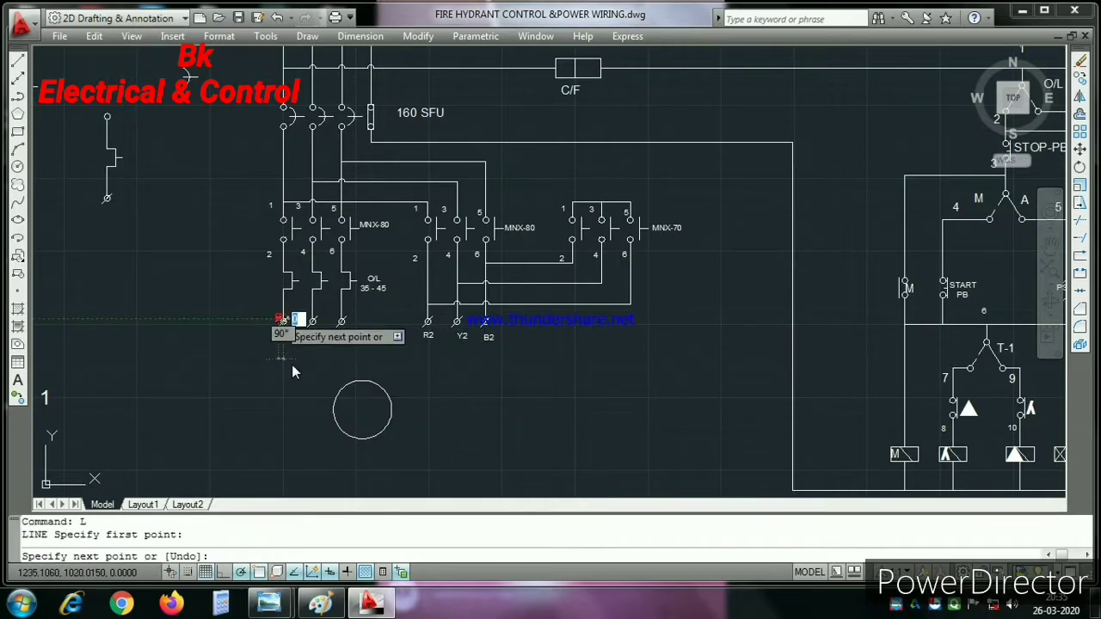
{"action": "left_click", "coordinate": [328, 410]}
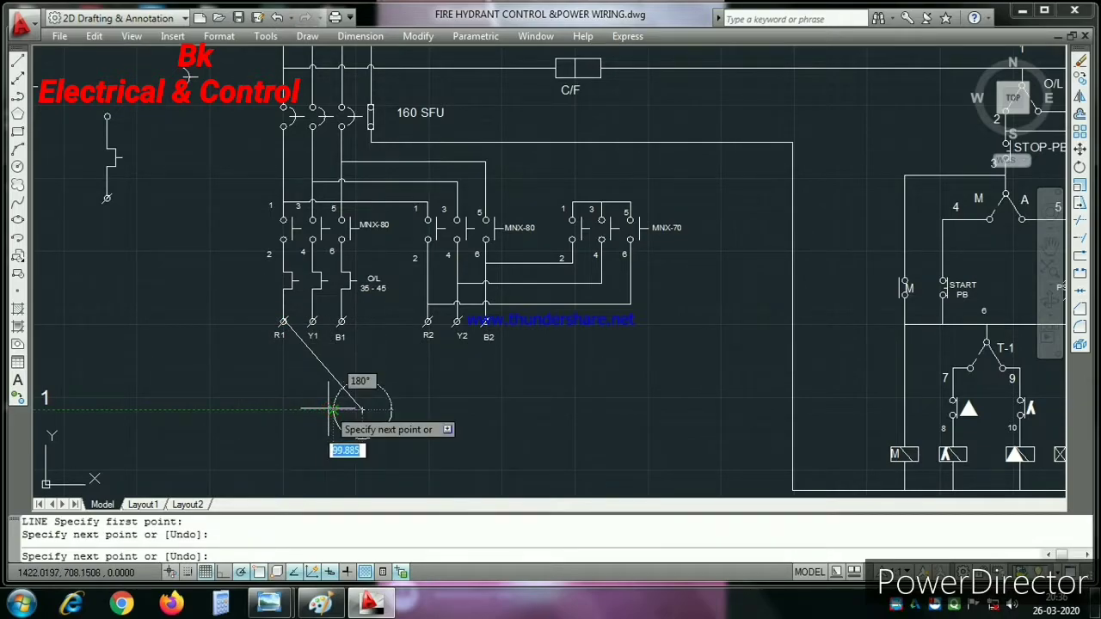
{"action": "key", "text": "ctrl+z"}
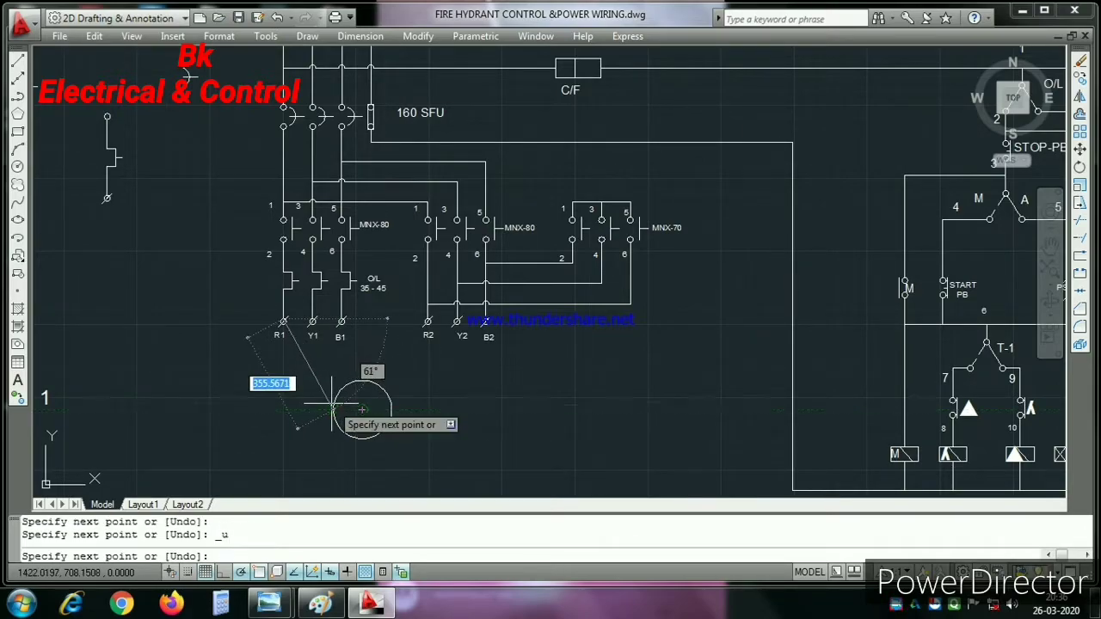
{"action": "left_click", "coordinate": [332, 408]}
{"action": "key", "text": "Return"}
{"action": "key", "text": "Return"}
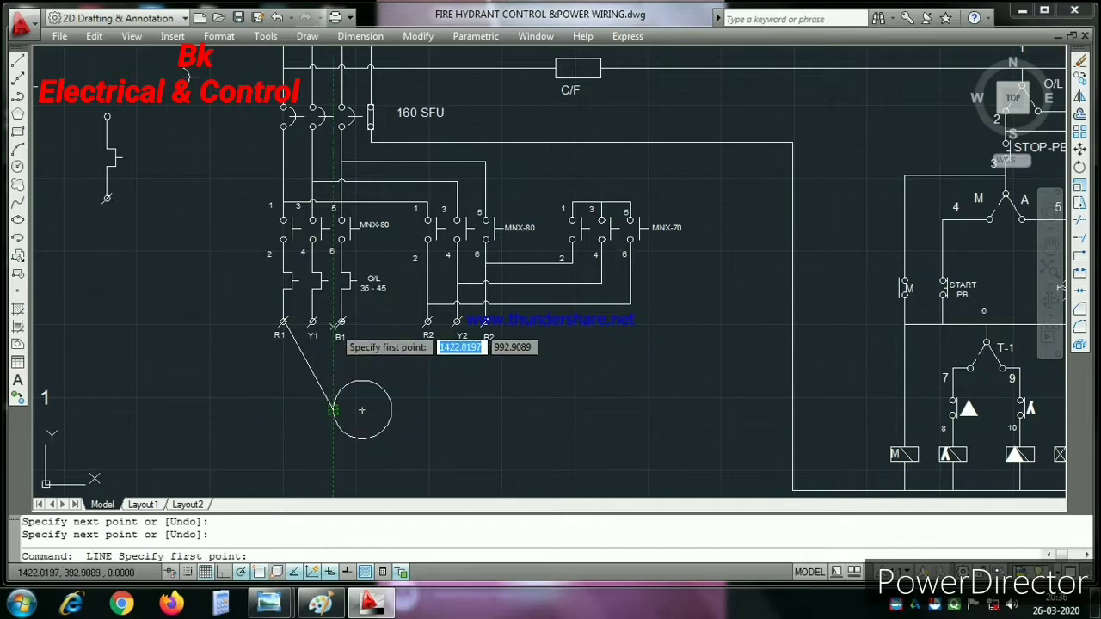
{"action": "left_click", "coordinate": [341, 322]}
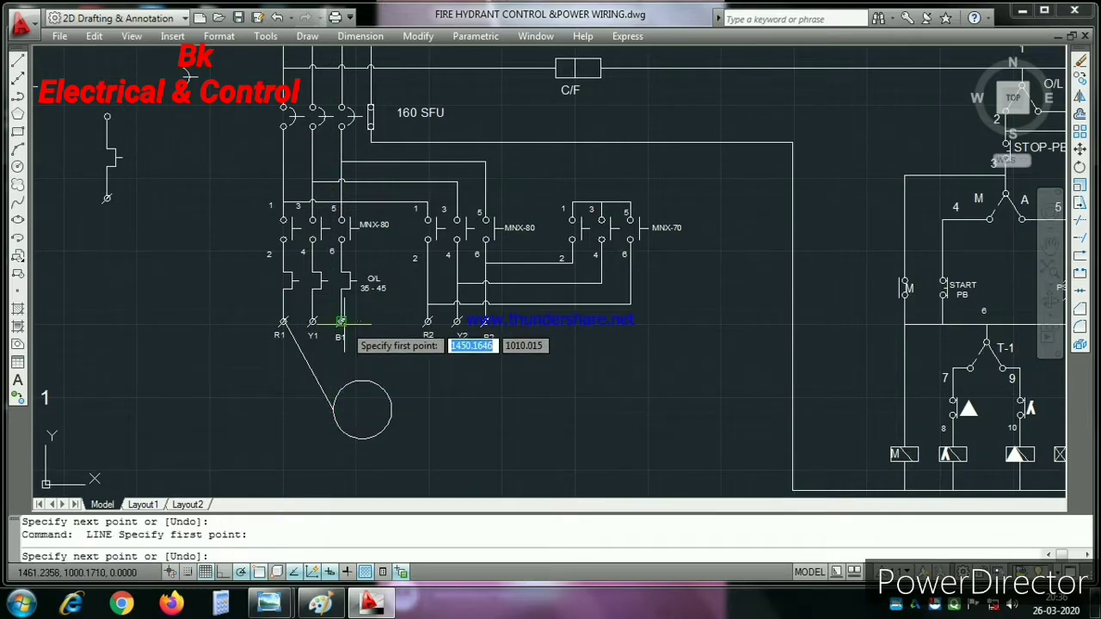
{"action": "left_click", "coordinate": [391, 410]}
{"action": "key", "text": "Return"}
{"action": "key", "text": "Return"}
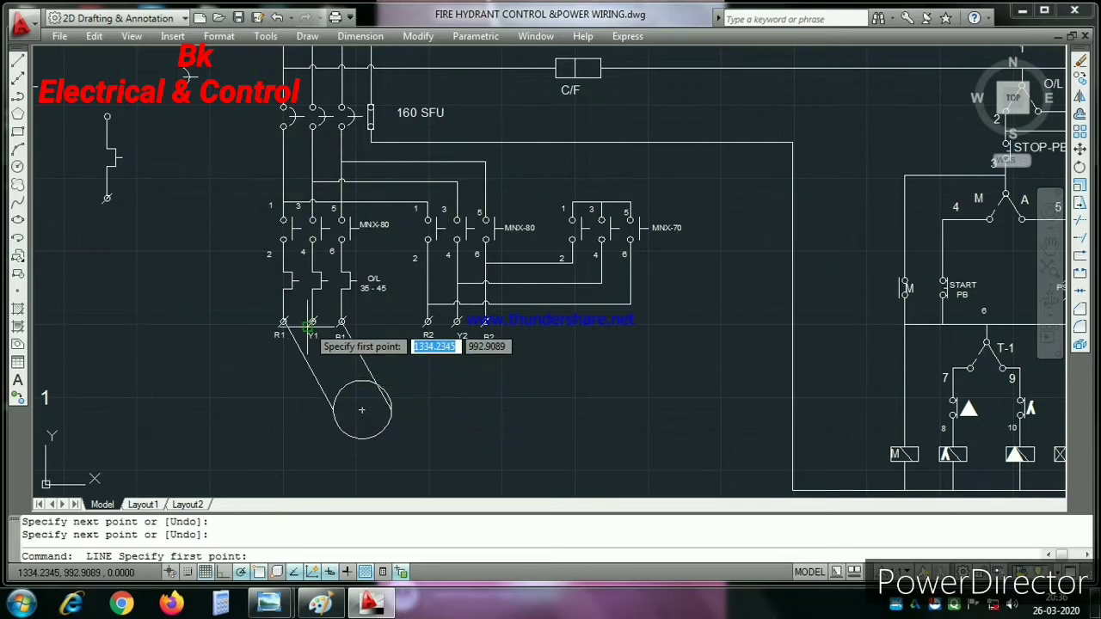
{"action": "left_click", "coordinate": [312, 322]}
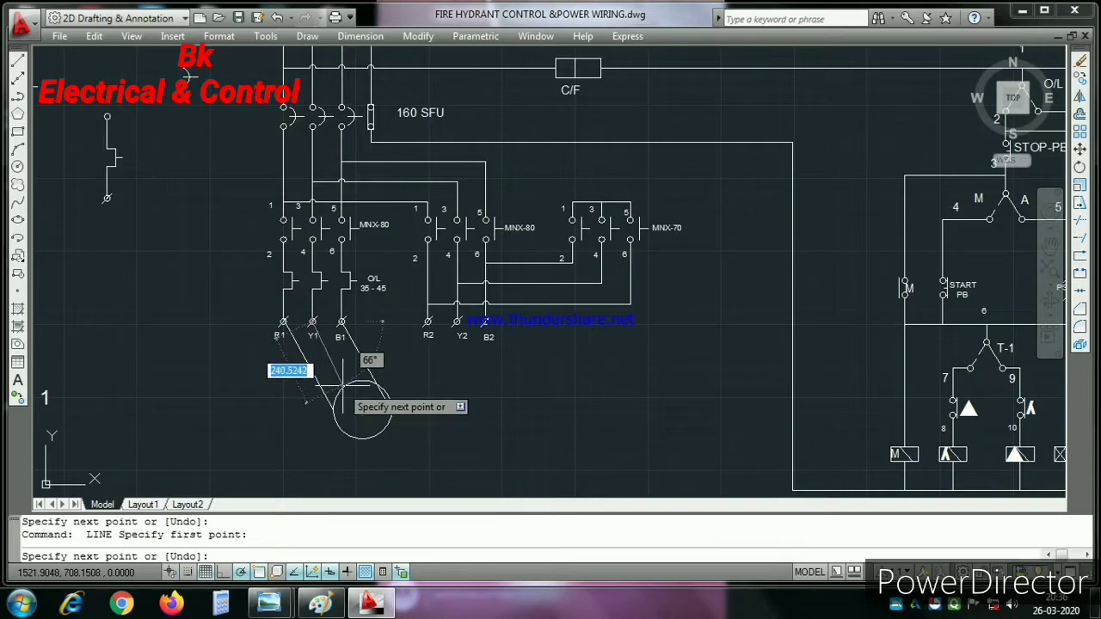
{"action": "left_click", "coordinate": [343, 388]}
{"action": "key", "text": "Return"}
{"action": "key", "text": "Return"}
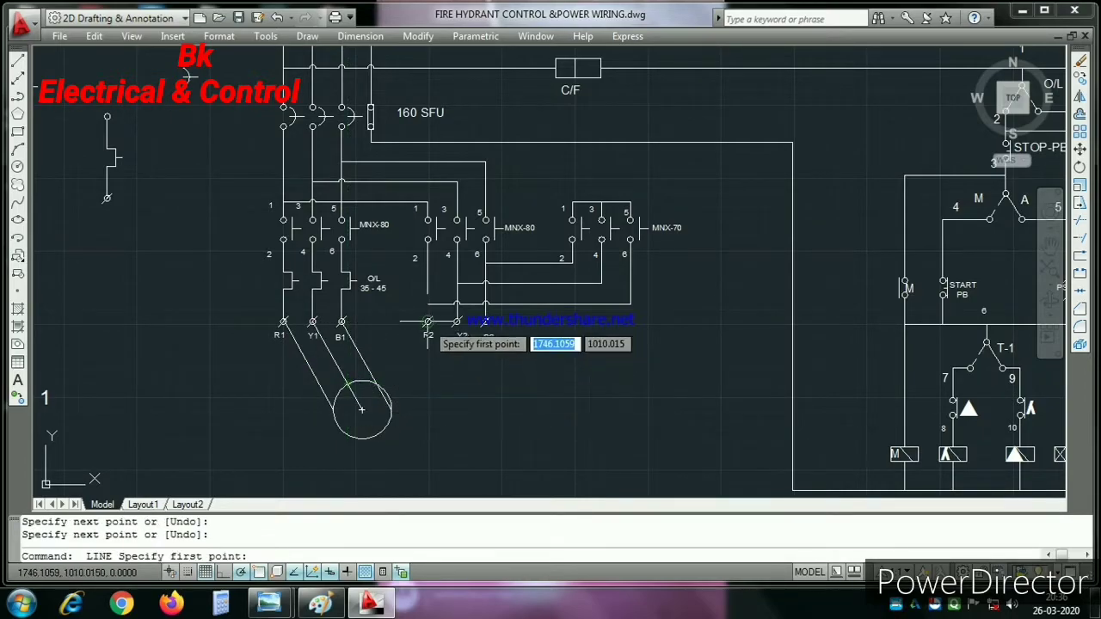
{"action": "left_click", "coordinate": [427, 322]}
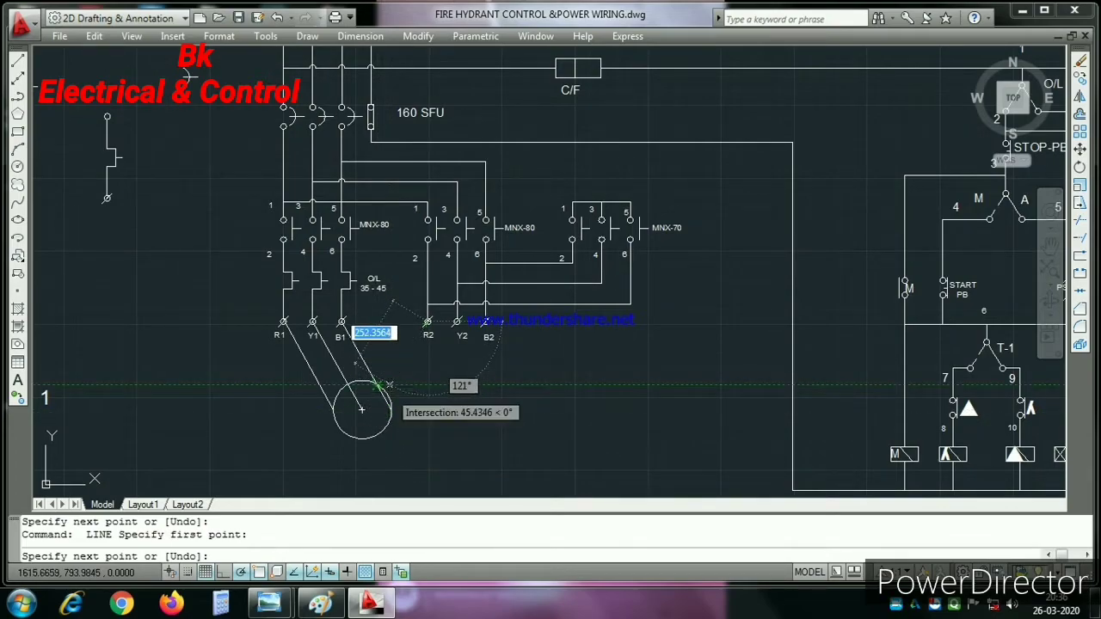
Step: Finish the R2 wire at the circle edge and run Y2 and B2 wires into the motor circle
{"action": "scroll", "coordinate": [389, 387], "scroll_direction": "up", "scroll_amount": 3}
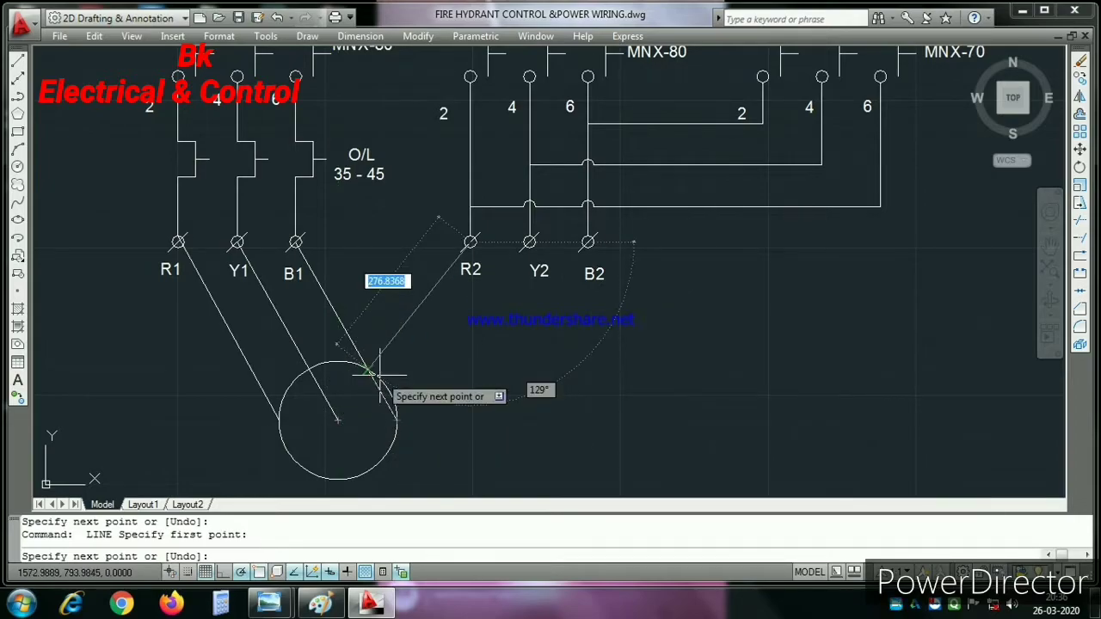
{"action": "left_click", "coordinate": [379, 372]}
{"action": "key", "text": "Return"}
{"action": "key", "text": "Return"}
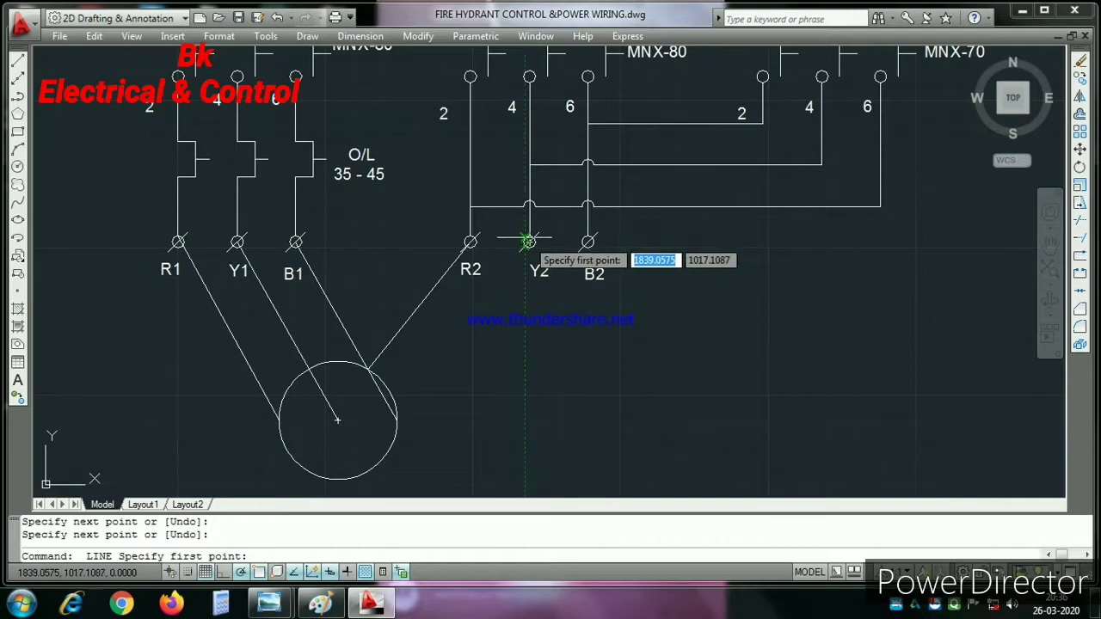
{"action": "left_click", "coordinate": [529, 242]}
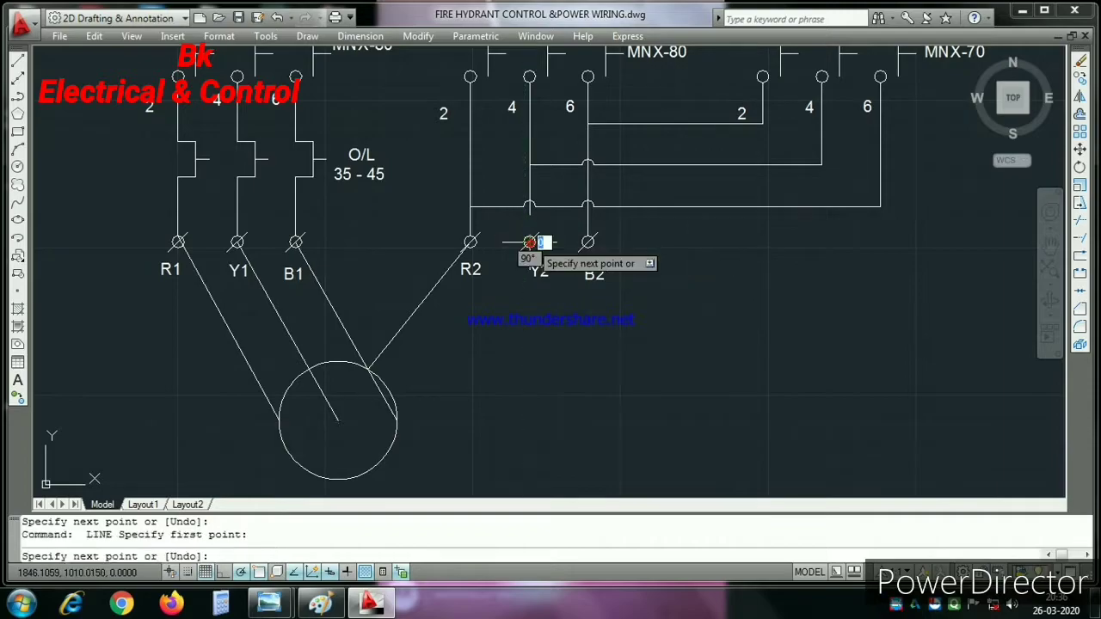
{"action": "left_click", "coordinate": [387, 411]}
{"action": "key", "text": "Return"}
{"action": "key", "text": "Return"}
{"action": "left_click", "coordinate": [588, 242]}
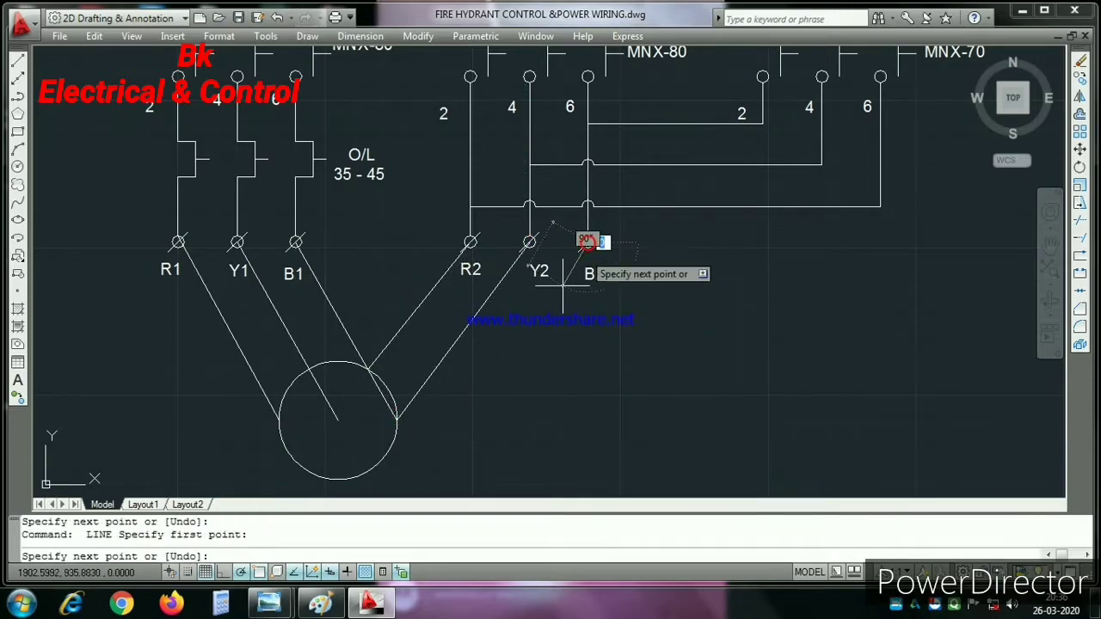
{"action": "left_click", "coordinate": [338, 419]}
{"action": "key", "text": "Return"}
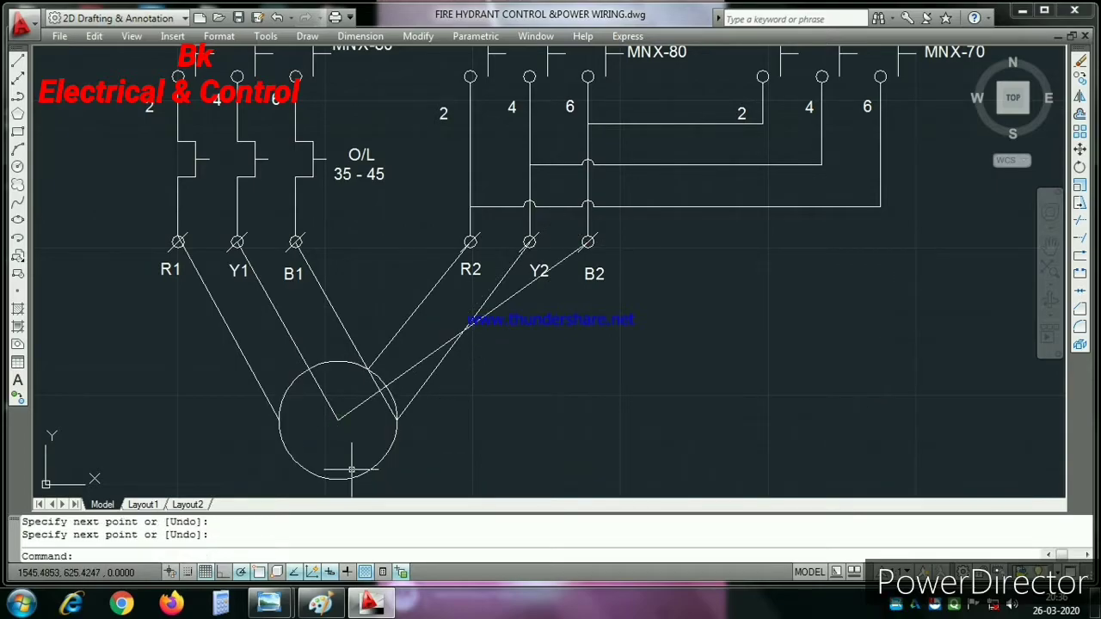
{"action": "key", "text": "Escape"}
{"action": "scroll", "coordinate": [360, 370], "scroll_direction": "down", "scroll_amount": 2}
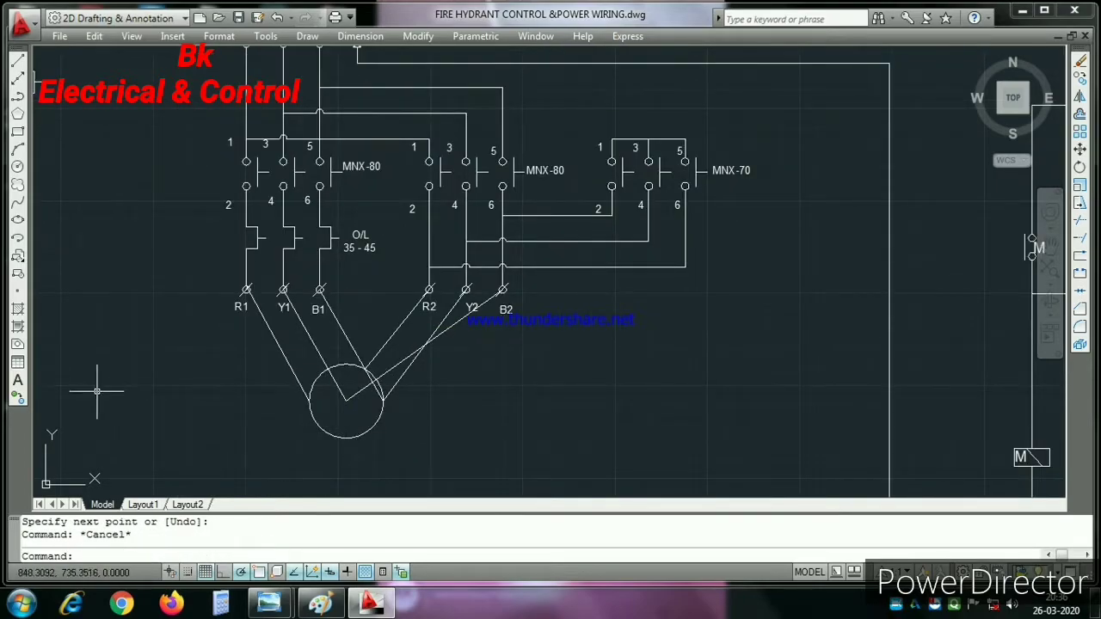
Step: Place an 'M' multiline text label inside the motor circle and set its height to 50
{"action": "left_click", "coordinate": [17, 379]}
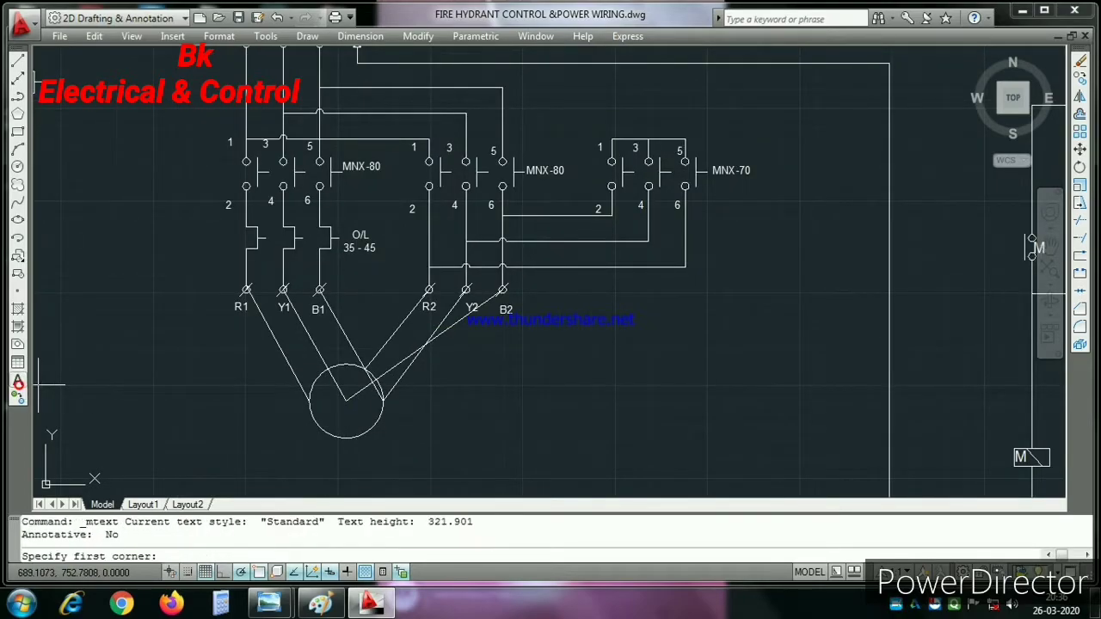
{"action": "left_click", "coordinate": [346, 401]}
{"action": "left_click", "coordinate": [370, 427]}
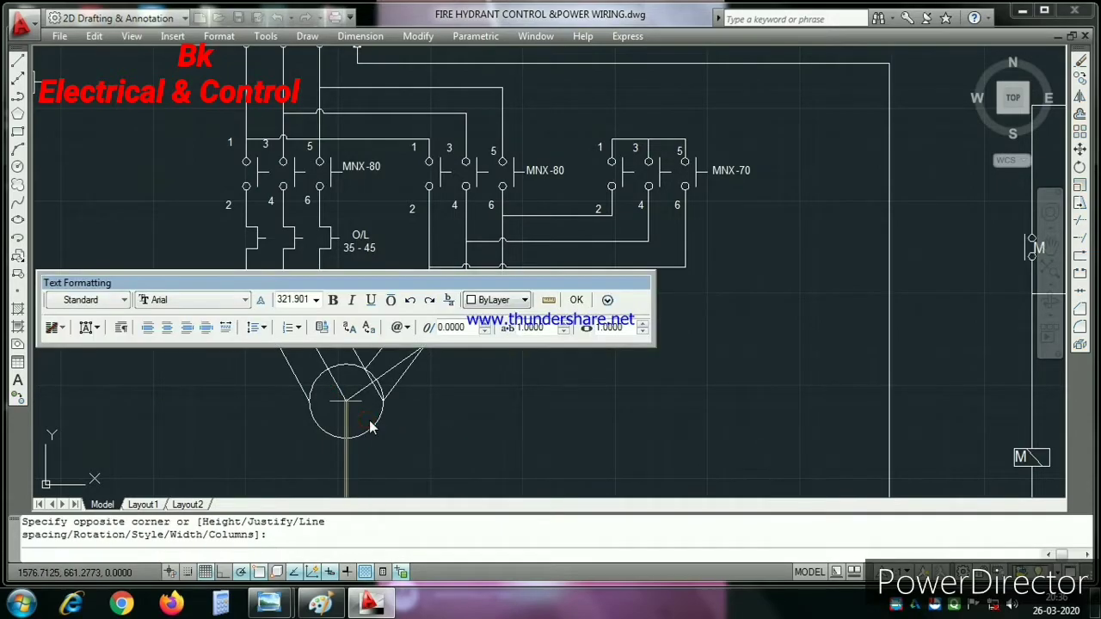
{"action": "type", "text": "M"}
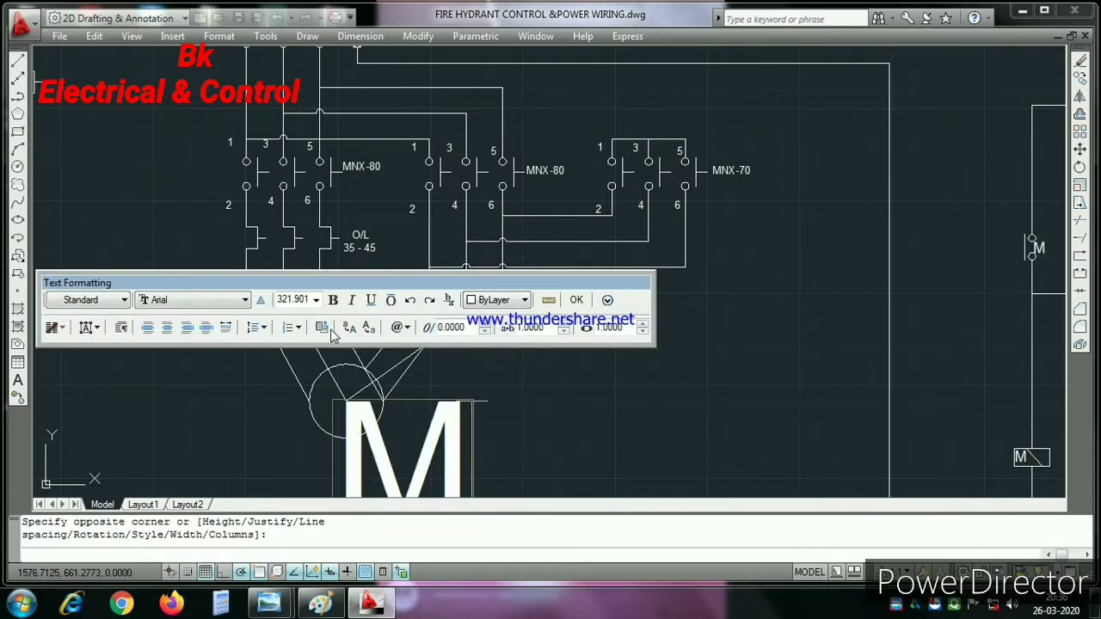
{"action": "left_click_drag", "start_coordinate": [405, 445], "coordinate": [366, 445]}
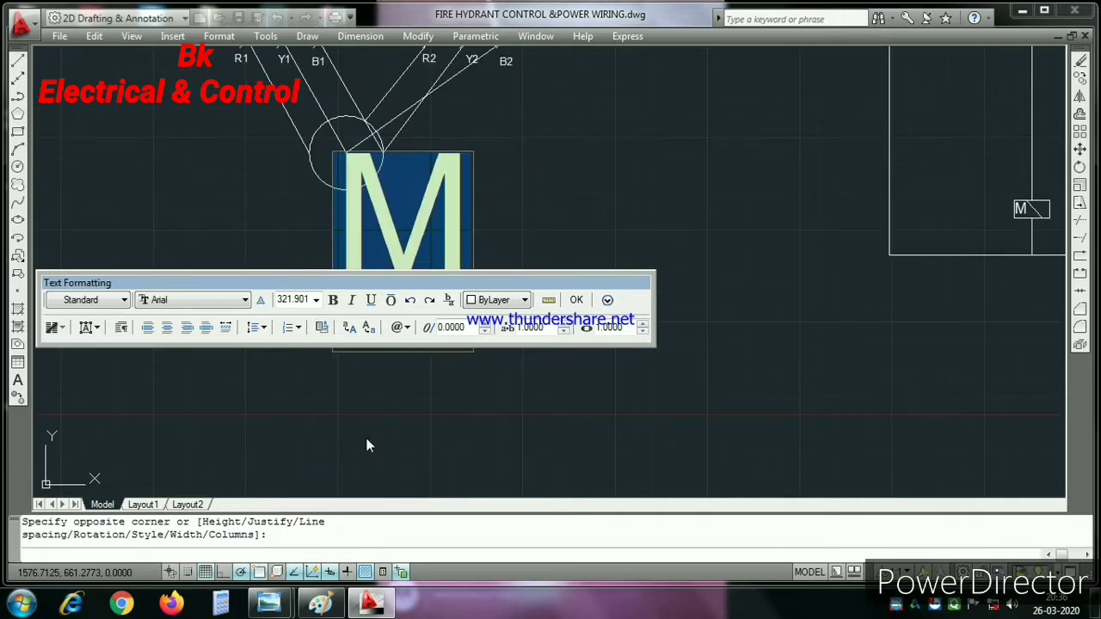
{"action": "left_click", "coordinate": [317, 300]}
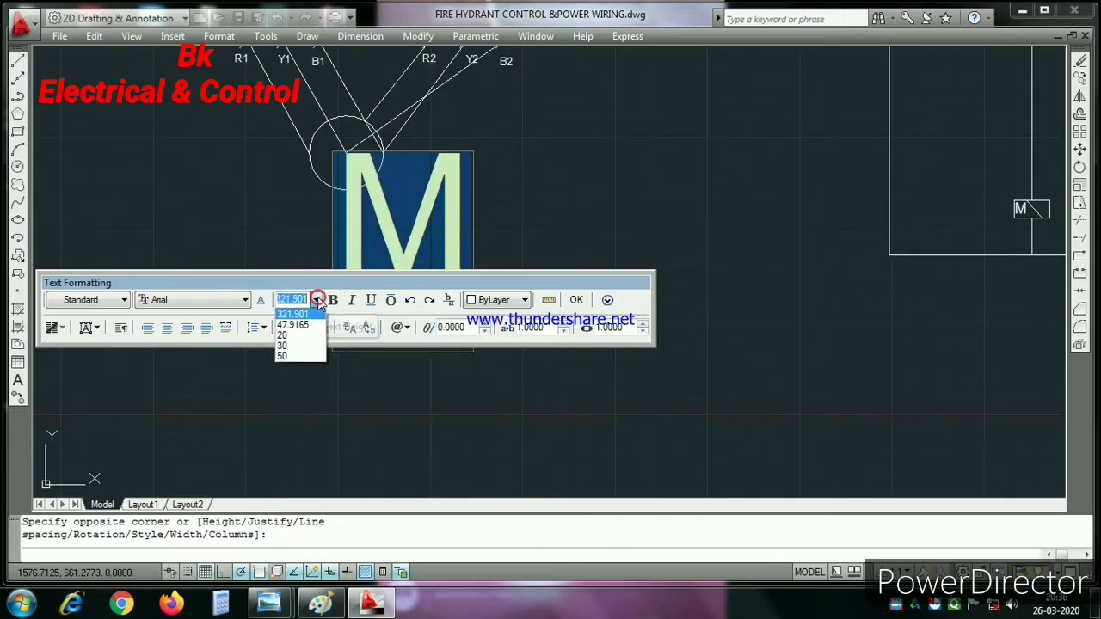
{"action": "left_click", "coordinate": [291, 358]}
{"action": "key", "text": "Escape"}
{"action": "key", "text": "Escape"}
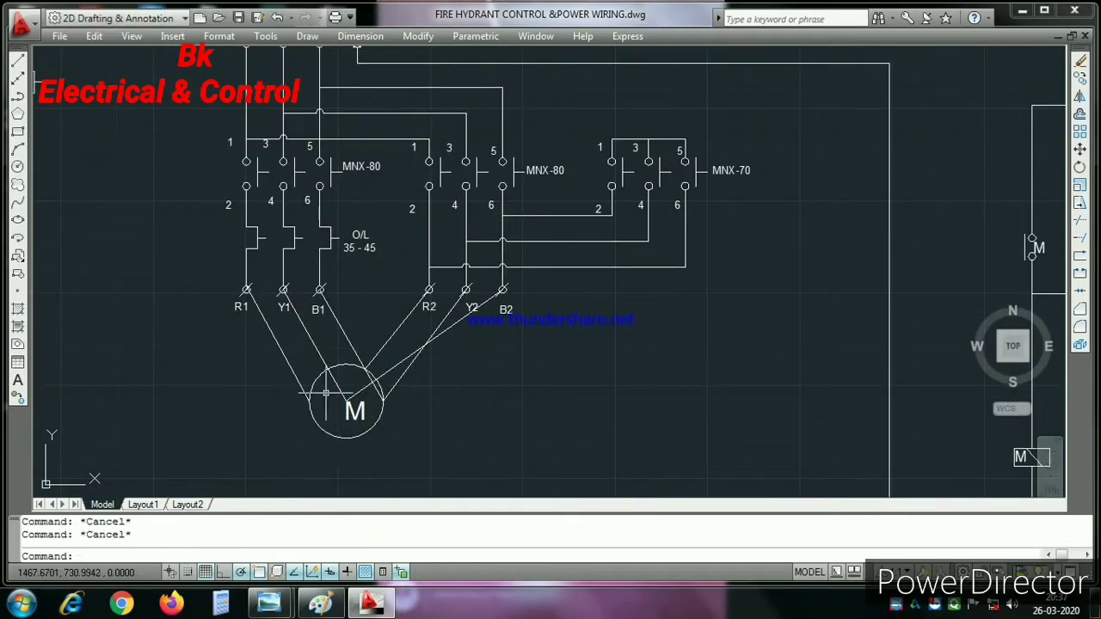
{"action": "scroll", "coordinate": [206, 378], "scroll_direction": "down", "scroll_amount": 2}
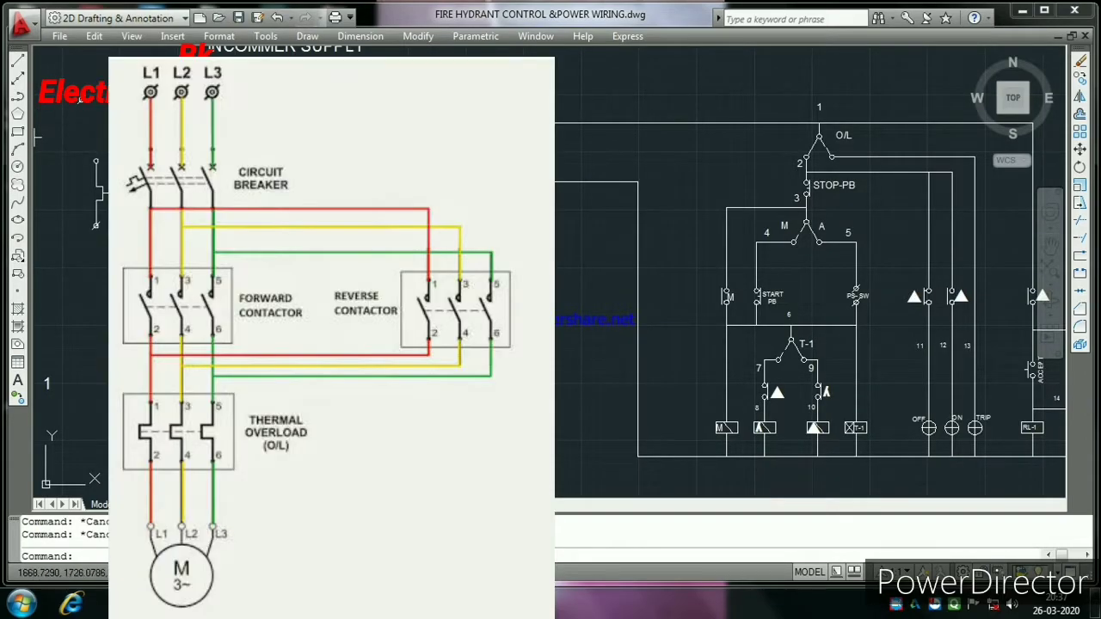
{"action": "scroll", "coordinate": [396, 81], "scroll_direction": "up", "scroll_amount": 2}
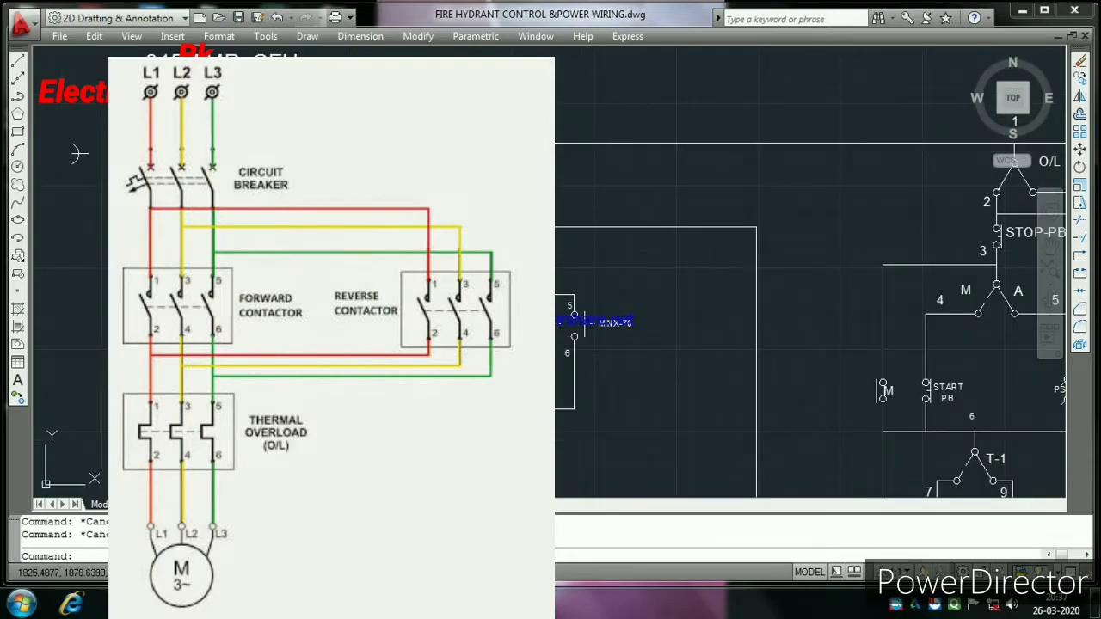
{"action": "scroll", "coordinate": [361, 163], "scroll_direction": "up", "scroll_amount": 1}
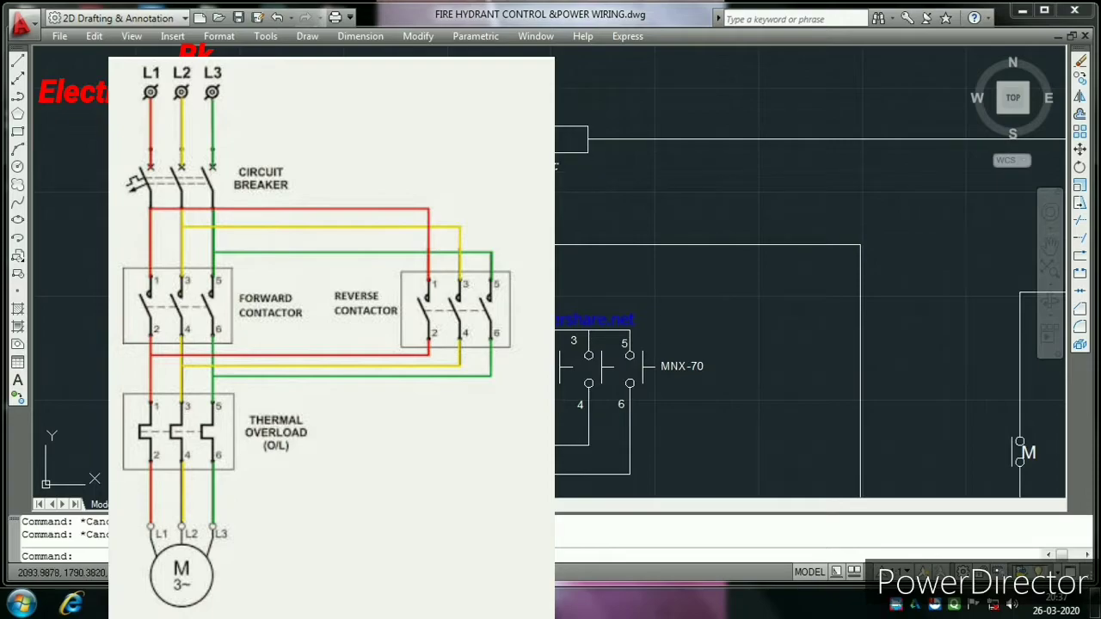
{"action": "scroll", "coordinate": [462, 182], "scroll_direction": "down", "scroll_amount": 2}
{"action": "scroll", "coordinate": [809, 319], "scroll_direction": "up", "scroll_amount": 1}
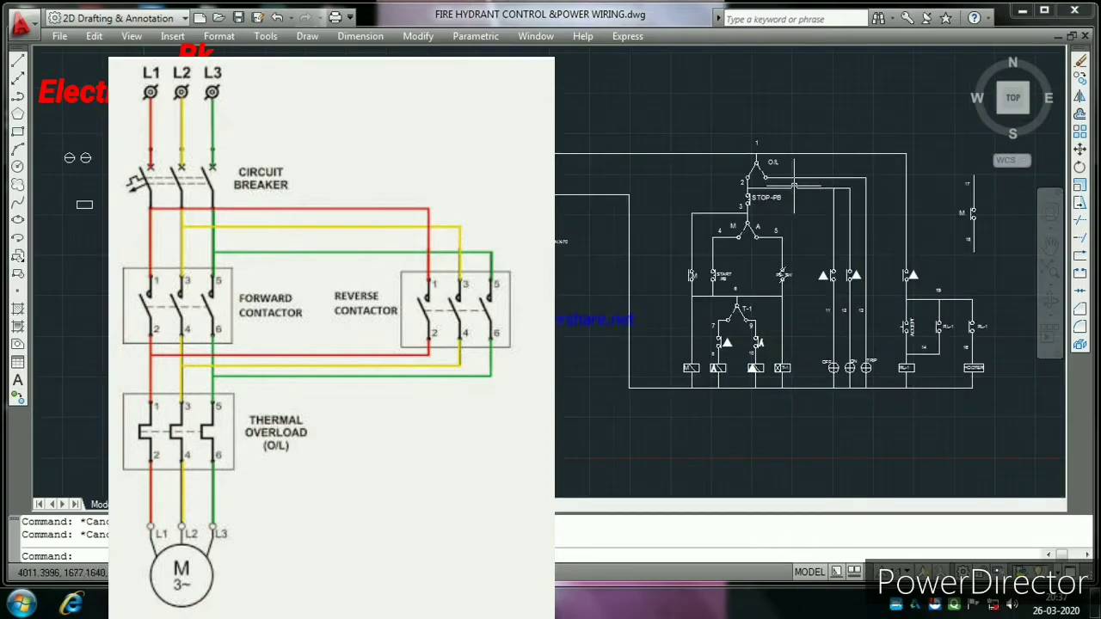
{"action": "scroll", "coordinate": [755, 160], "scroll_direction": "up", "scroll_amount": 1}
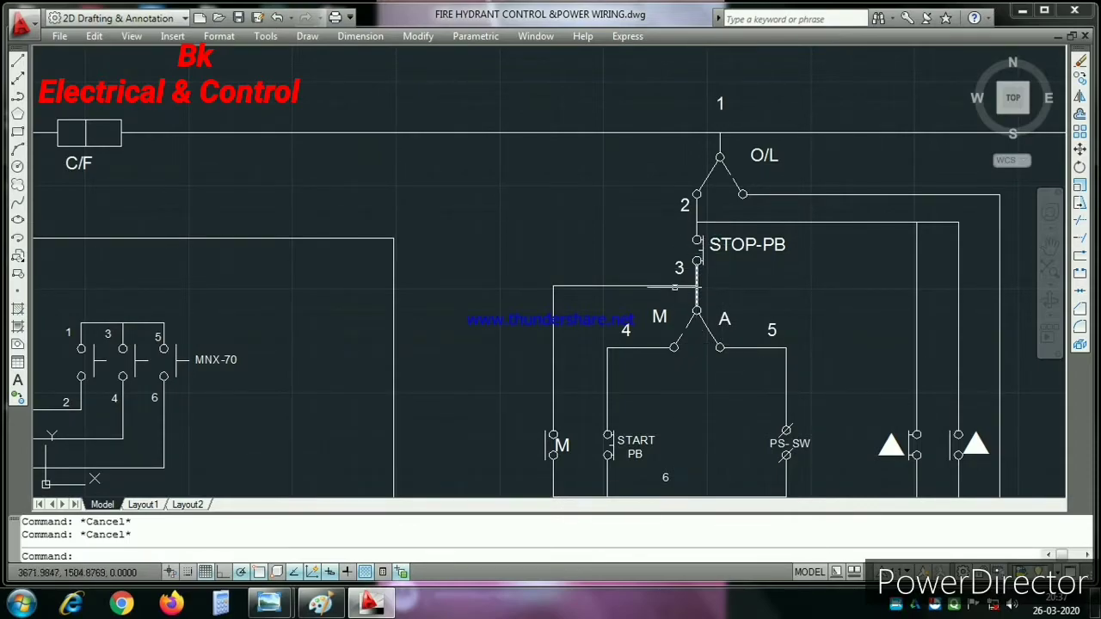
{"action": "scroll", "coordinate": [620, 220], "scroll_direction": "down", "scroll_amount": 2}
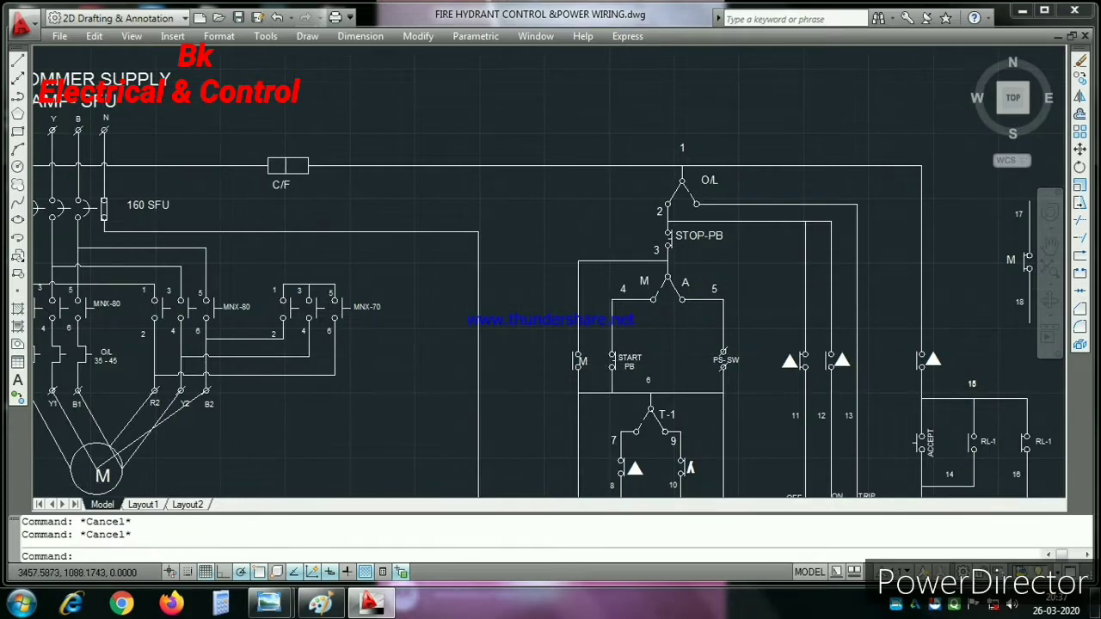
{"action": "scroll", "coordinate": [581, 362], "scroll_direction": "up", "scroll_amount": 3}
{"action": "scroll", "coordinate": [563, 345], "scroll_direction": "up", "scroll_amount": 3}
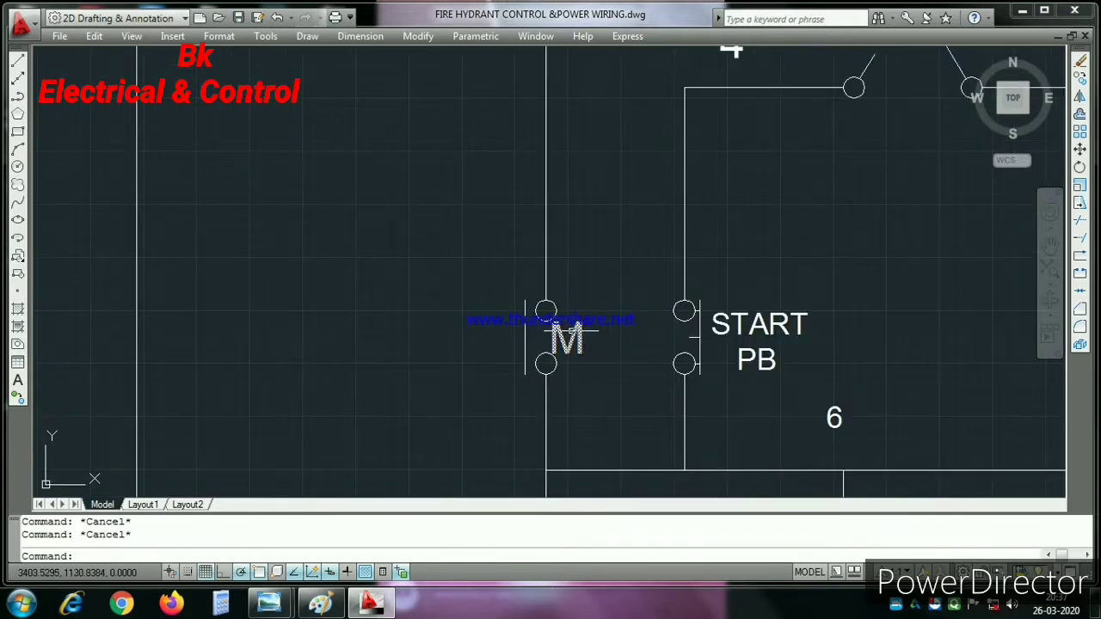
{"action": "scroll", "coordinate": [456, 317], "scroll_direction": "down", "scroll_amount": 2}
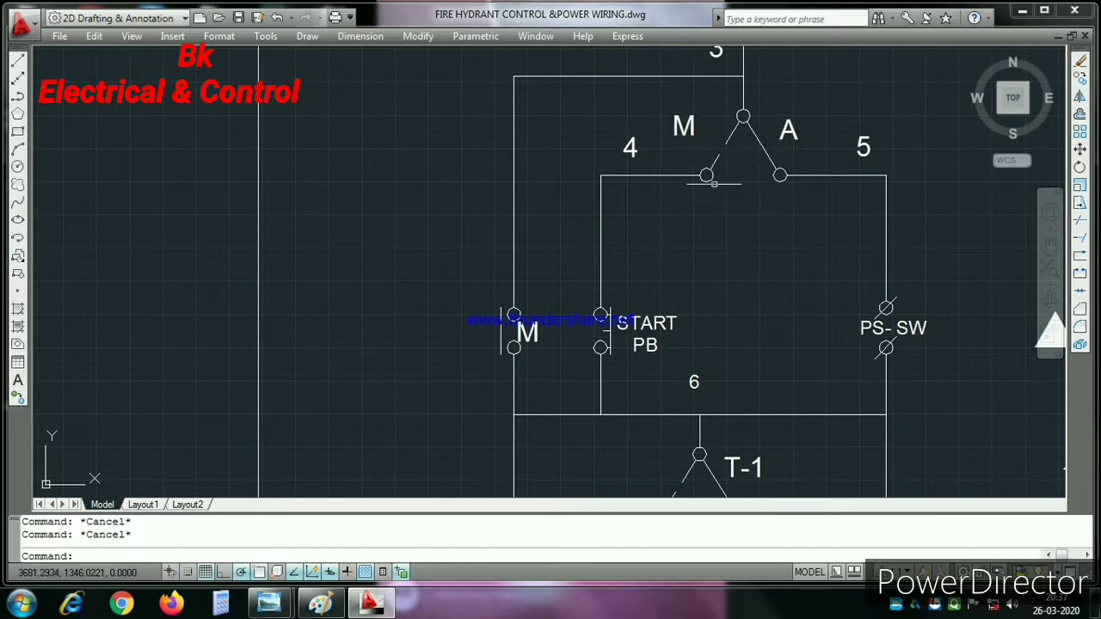
{"action": "scroll", "coordinate": [616, 322], "scroll_direction": "up", "scroll_amount": 2}
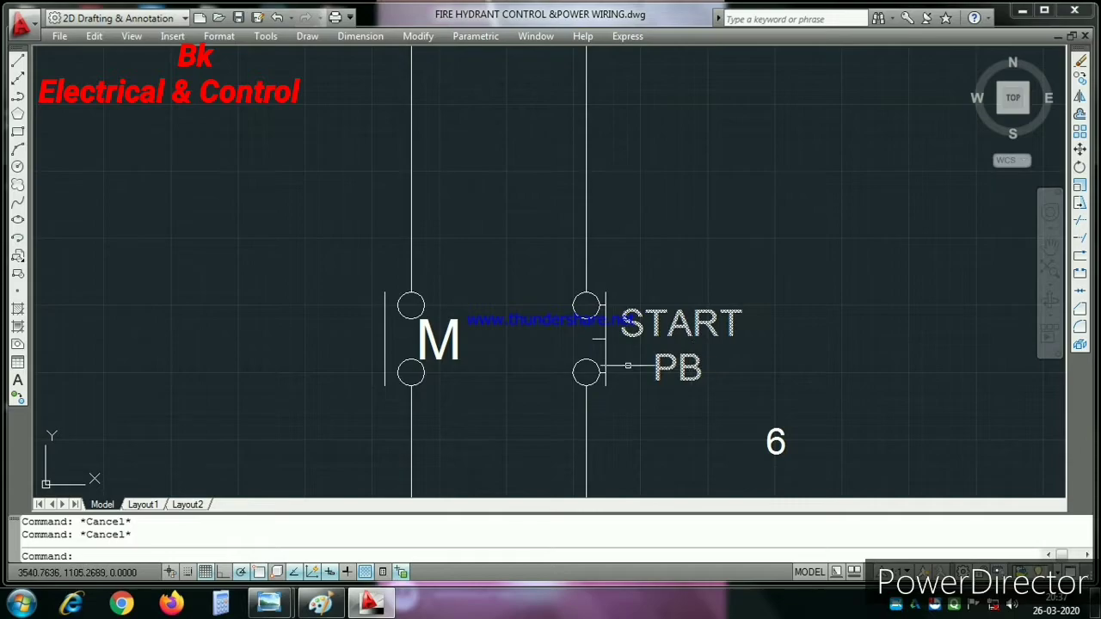
{"action": "scroll", "coordinate": [628, 366], "scroll_direction": "down", "scroll_amount": 2}
{"action": "scroll", "coordinate": [579, 286], "scroll_direction": "down", "scroll_amount": 1}
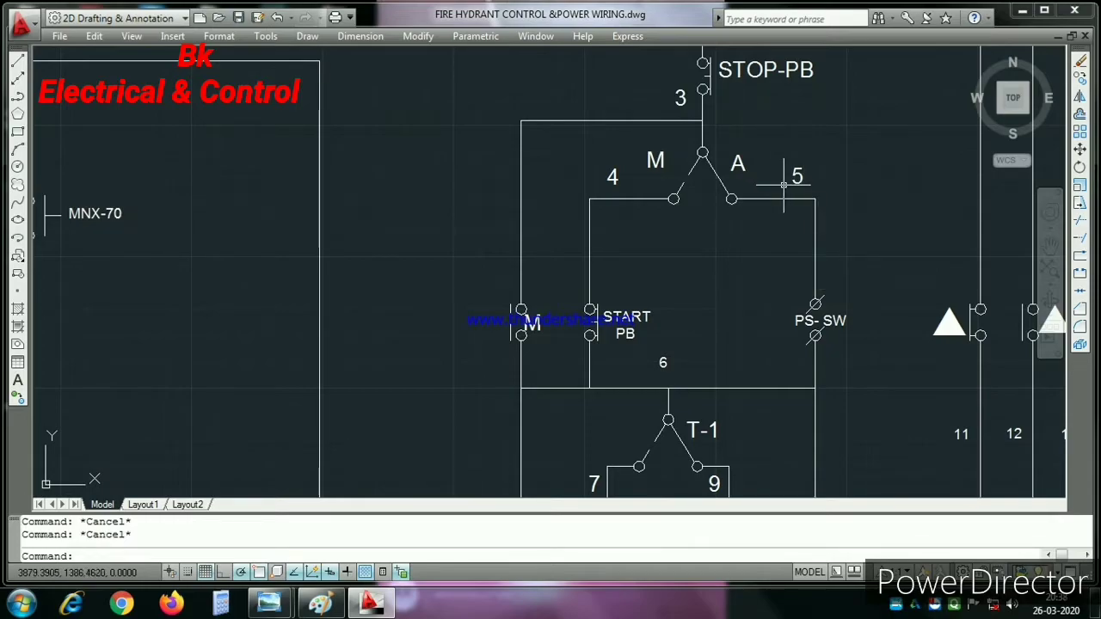
{"action": "scroll", "coordinate": [824, 335], "scroll_direction": "up", "scroll_amount": 2}
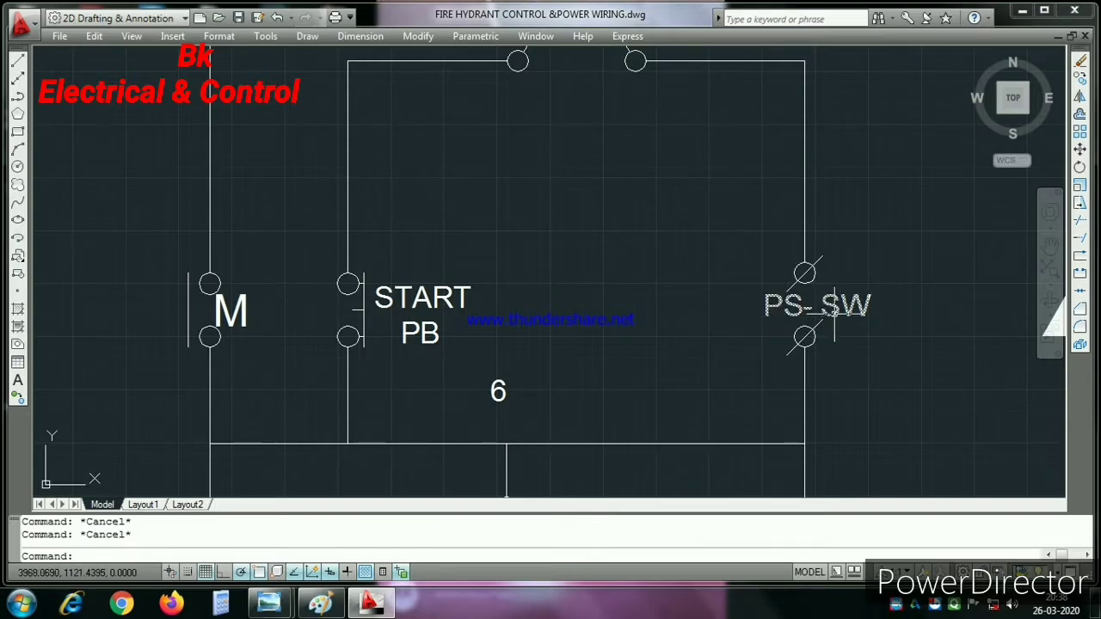
{"action": "scroll", "coordinate": [775, 231], "scroll_direction": "down", "scroll_amount": 2}
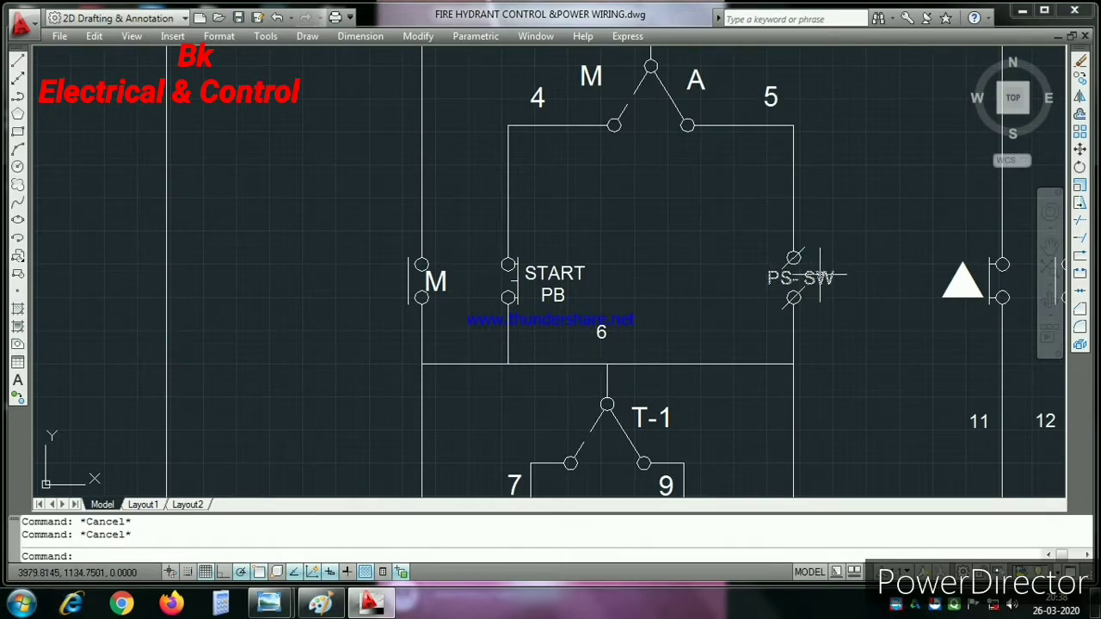
{"action": "scroll", "coordinate": [806, 262], "scroll_direction": "down", "scroll_amount": 2}
{"action": "scroll", "coordinate": [693, 466], "scroll_direction": "up", "scroll_amount": 2}
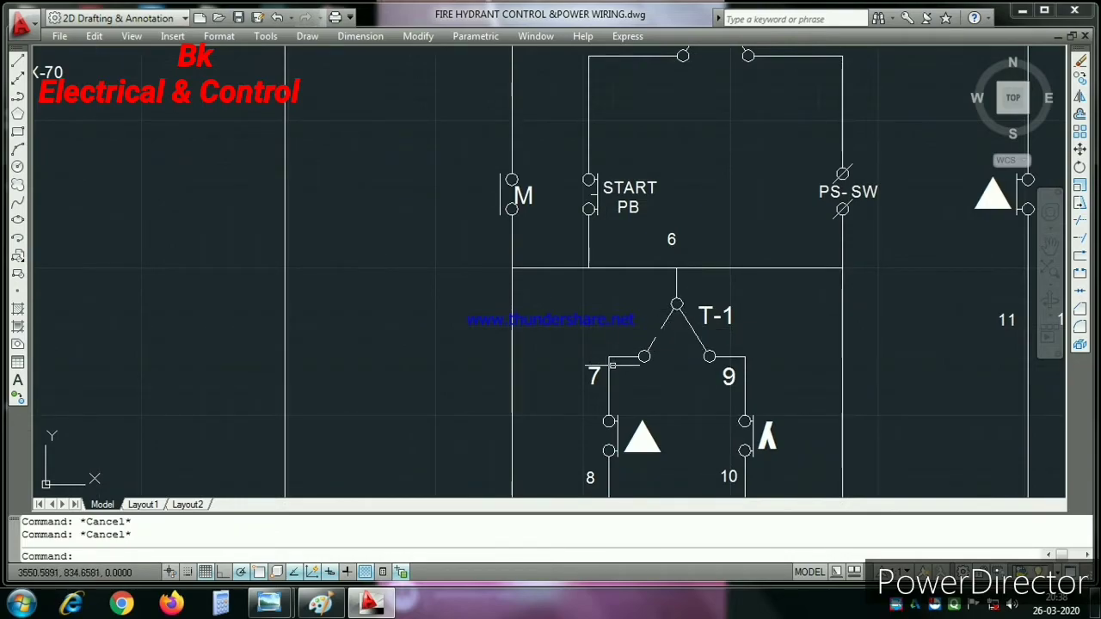
{"action": "scroll", "coordinate": [655, 218], "scroll_direction": "down", "scroll_amount": 2}
{"action": "scroll", "coordinate": [685, 358], "scroll_direction": "up", "scroll_amount": 2}
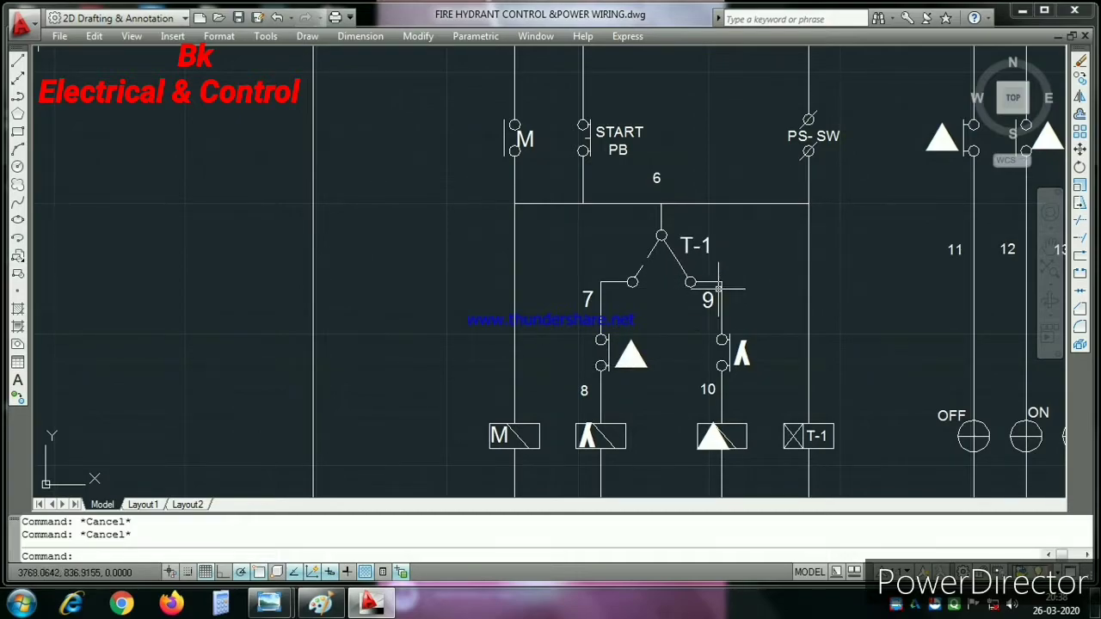
{"action": "scroll", "coordinate": [733, 366], "scroll_direction": "up", "scroll_amount": 3}
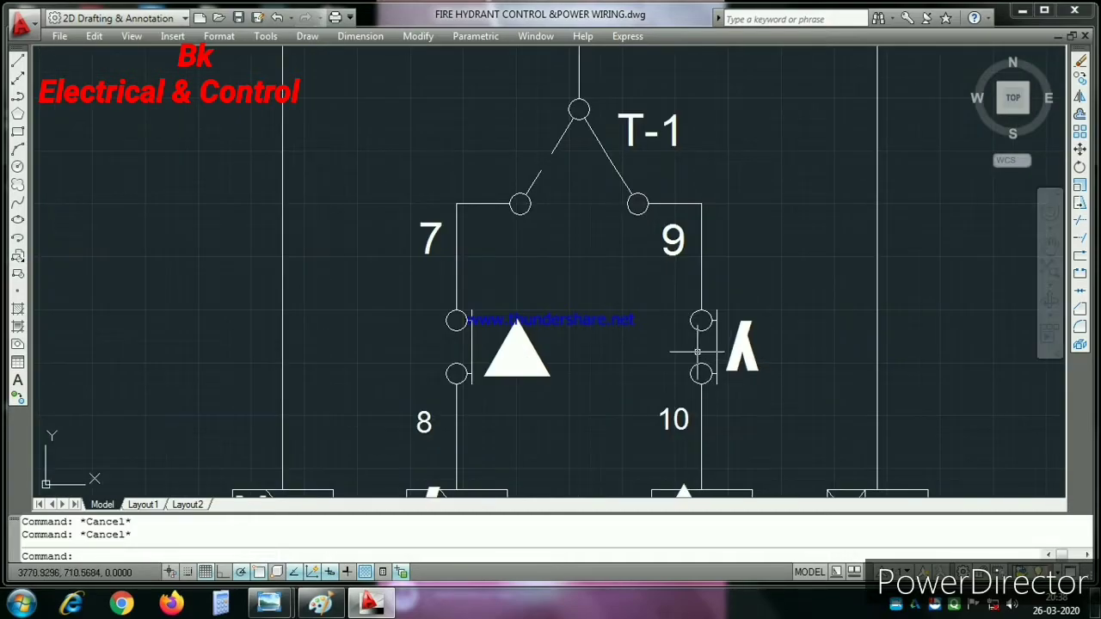
{"action": "scroll", "coordinate": [730, 366], "scroll_direction": "down", "scroll_amount": 2}
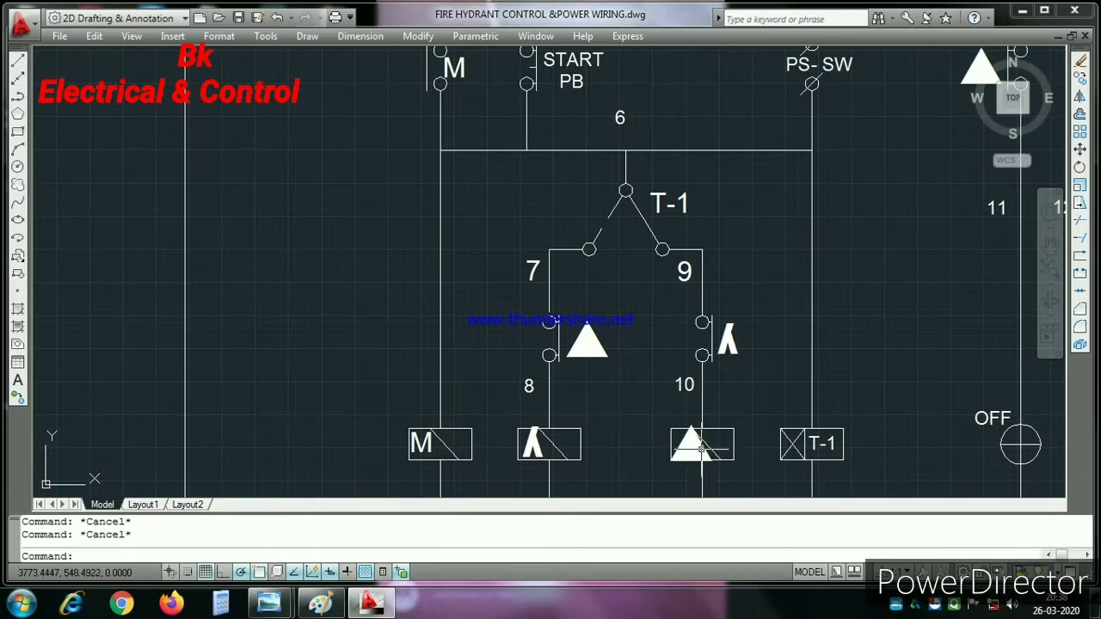
{"action": "scroll", "coordinate": [616, 350], "scroll_direction": "down", "scroll_amount": 2}
{"action": "scroll", "coordinate": [738, 180], "scroll_direction": "up", "scroll_amount": 2}
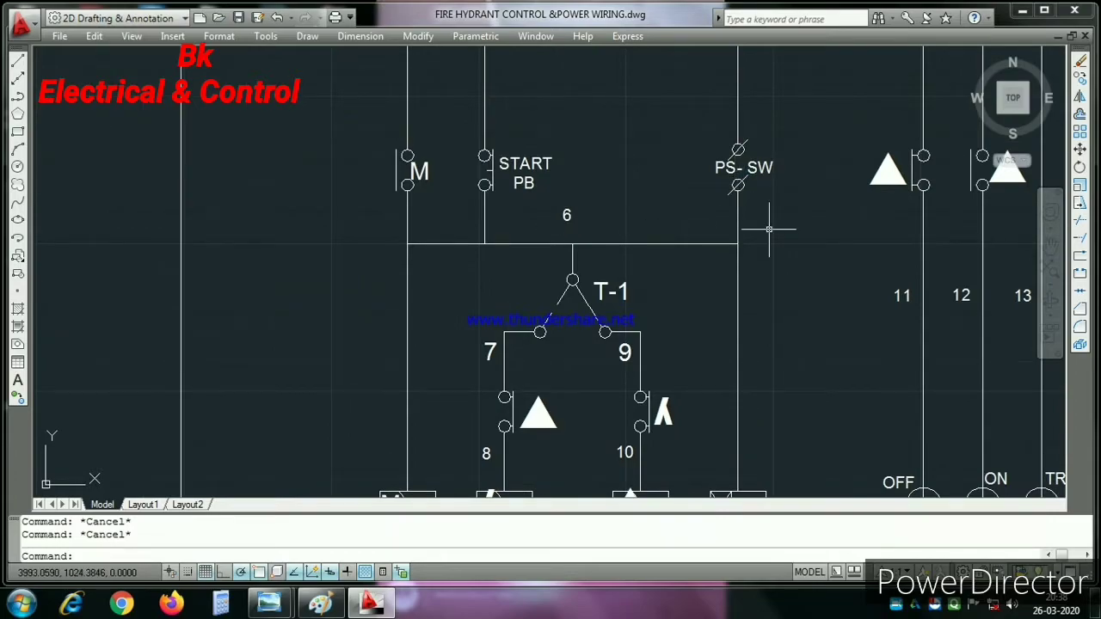
{"action": "scroll", "coordinate": [723, 228], "scroll_direction": "down", "scroll_amount": 3}
{"action": "scroll", "coordinate": [727, 416], "scroll_direction": "up", "scroll_amount": 2}
{"action": "scroll", "coordinate": [732, 420], "scroll_direction": "up", "scroll_amount": 1}
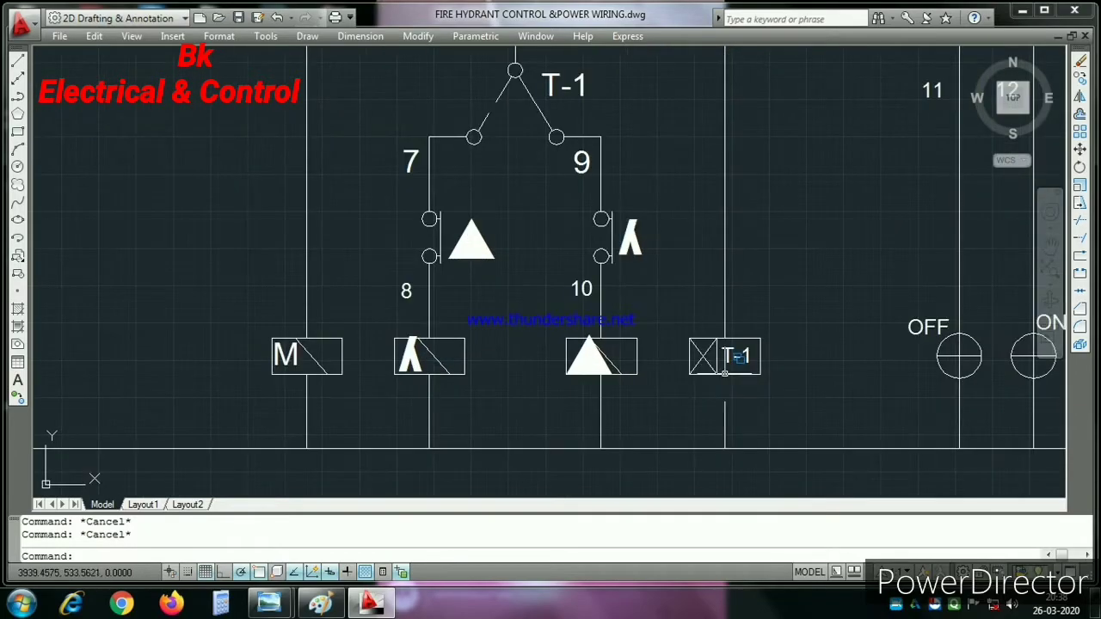
{"action": "scroll", "coordinate": [731, 344], "scroll_direction": "down", "scroll_amount": 1}
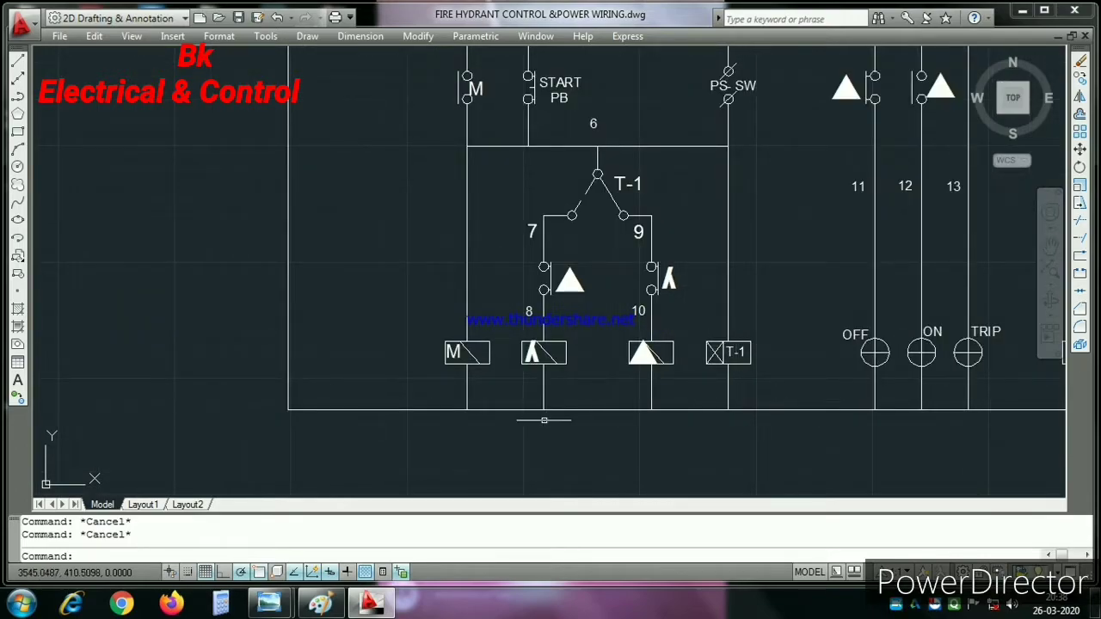
{"action": "scroll", "coordinate": [543, 424], "scroll_direction": "down", "scroll_amount": 1}
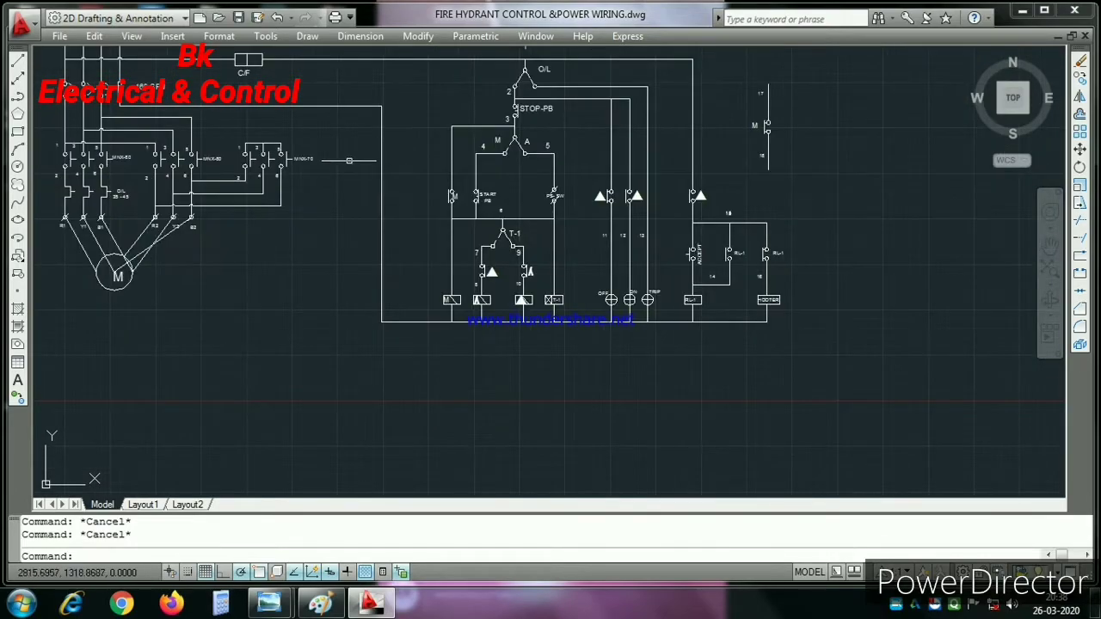
{"action": "scroll", "coordinate": [376, 160], "scroll_direction": "down", "scroll_amount": 1}
{"action": "scroll", "coordinate": [679, 167], "scroll_direction": "down", "scroll_amount": 2}
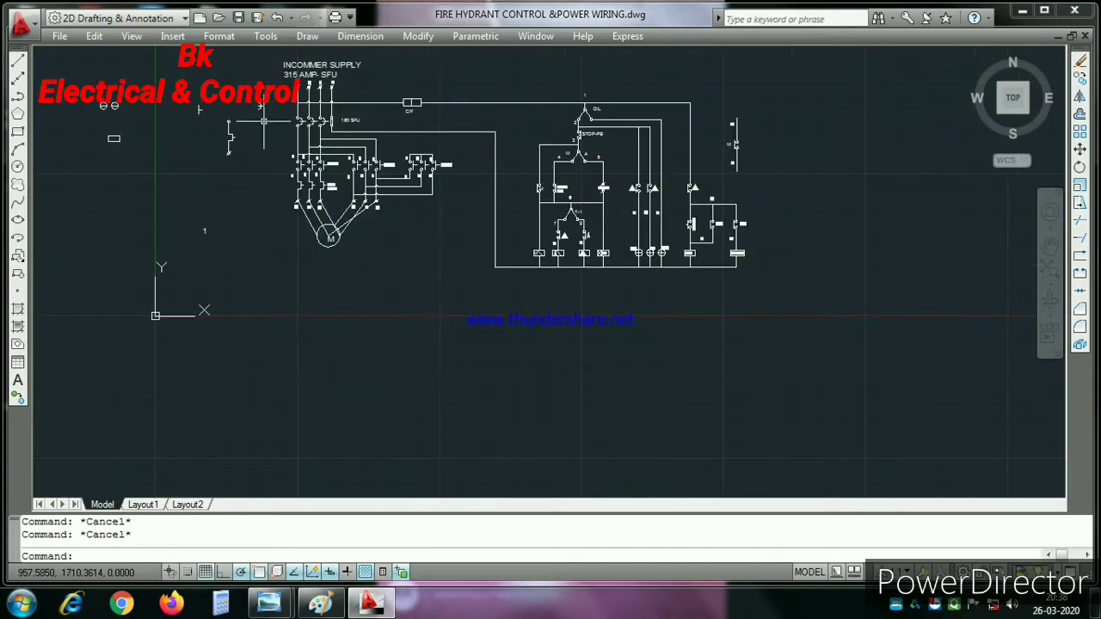
{"action": "scroll", "coordinate": [327, 125], "scroll_direction": "up", "scroll_amount": 5}
{"action": "scroll", "coordinate": [327, 215], "scroll_direction": "down", "scroll_amount": 1}
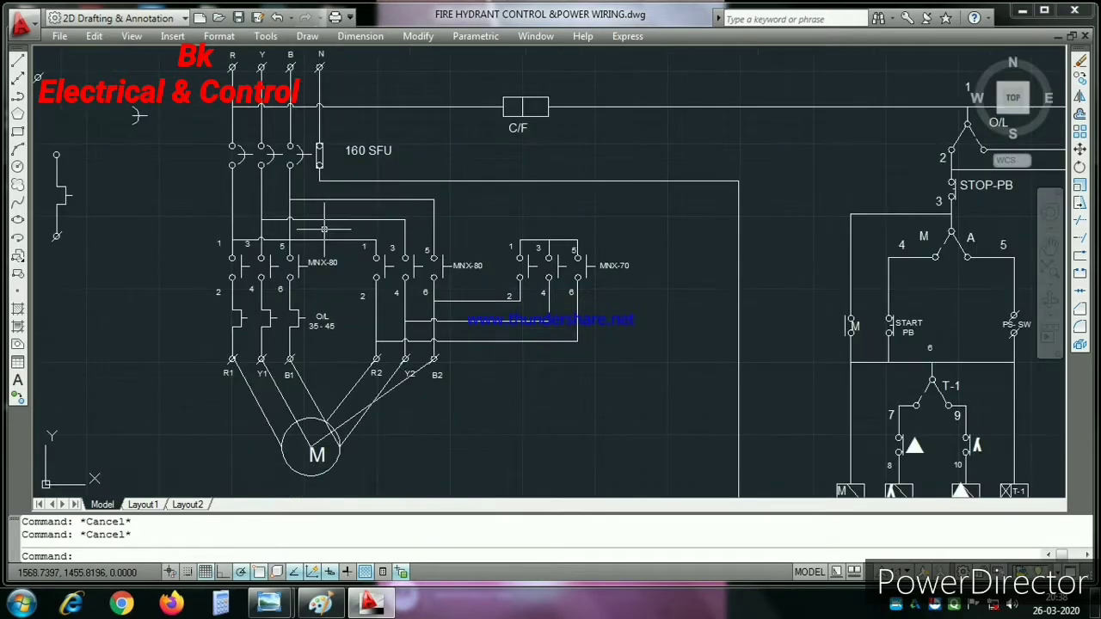
{"action": "scroll", "coordinate": [259, 129], "scroll_direction": "up", "scroll_amount": 1}
{"action": "scroll", "coordinate": [255, 155], "scroll_direction": "up", "scroll_amount": 1}
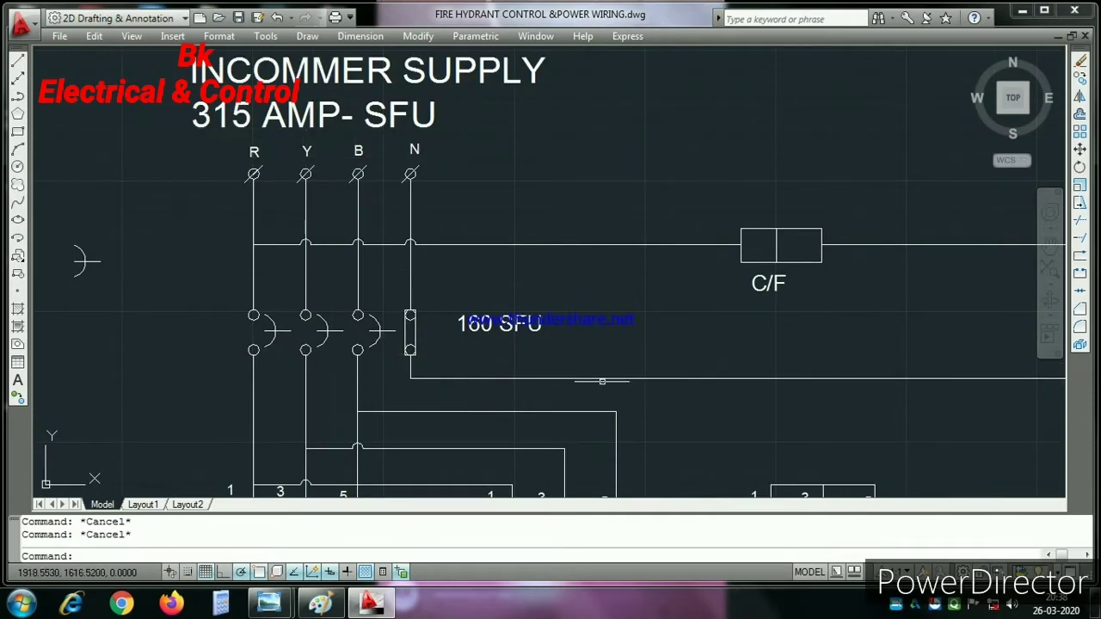
{"action": "scroll", "coordinate": [405, 289], "scroll_direction": "down", "scroll_amount": 1}
{"action": "scroll", "coordinate": [630, 345], "scroll_direction": "down", "scroll_amount": 1}
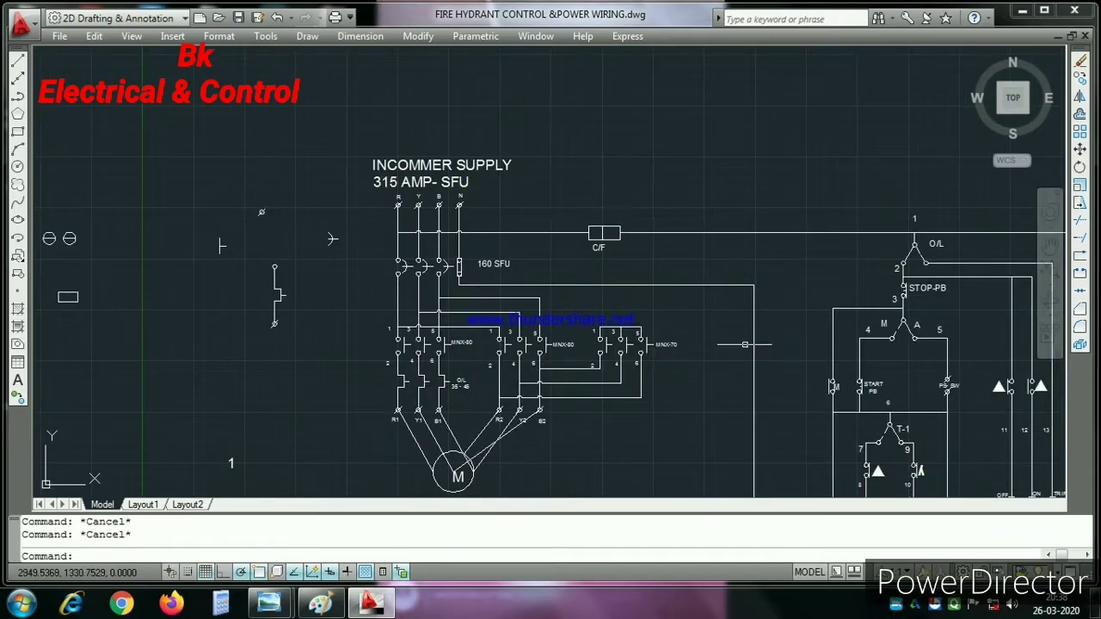
{"action": "scroll", "coordinate": [766, 344], "scroll_direction": "down", "scroll_amount": 1}
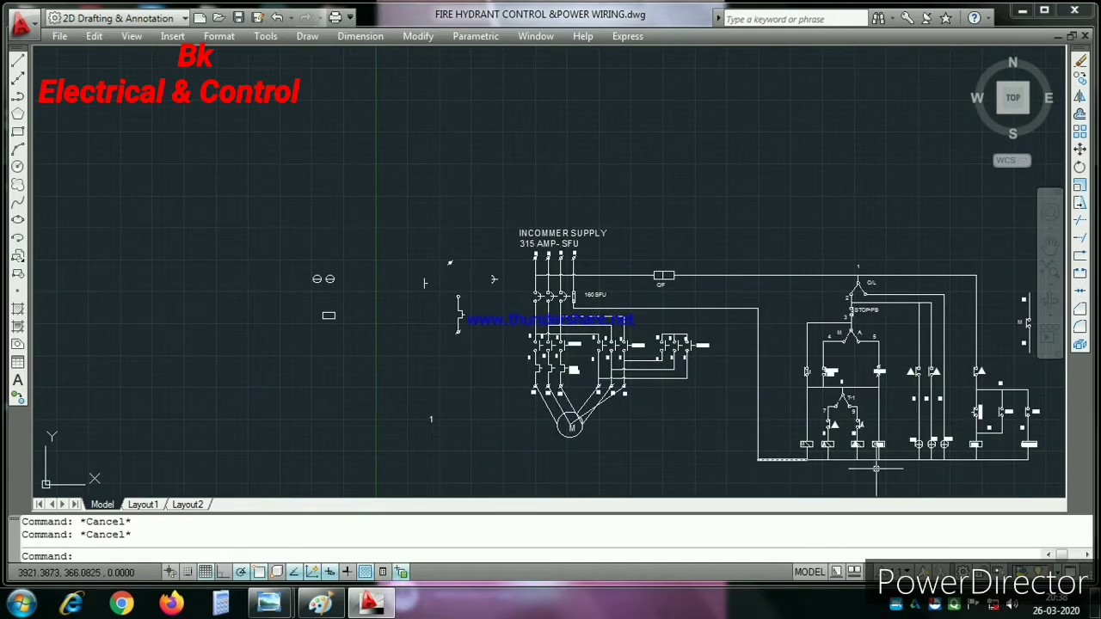
{"action": "scroll", "coordinate": [876, 469], "scroll_direction": "up", "scroll_amount": 3}
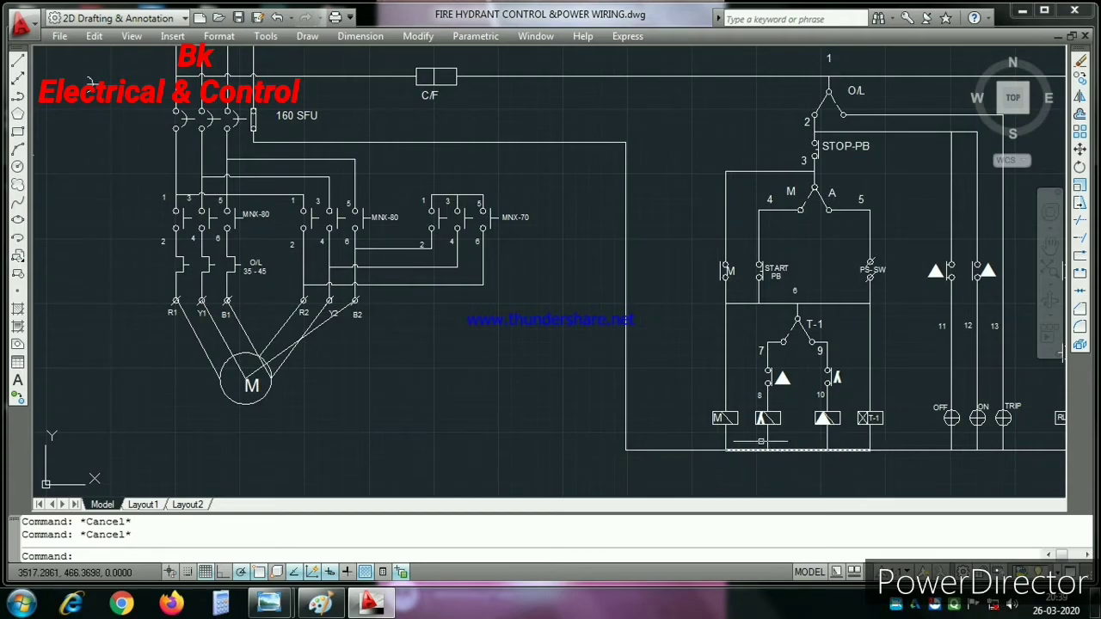
Step: Delete the stray horizontal wire right of node 2 under the O/L contact
{"action": "scroll", "coordinate": [749, 443], "scroll_direction": "down", "scroll_amount": 2}
{"action": "scroll", "coordinate": [826, 412], "scroll_direction": "up", "scroll_amount": 3}
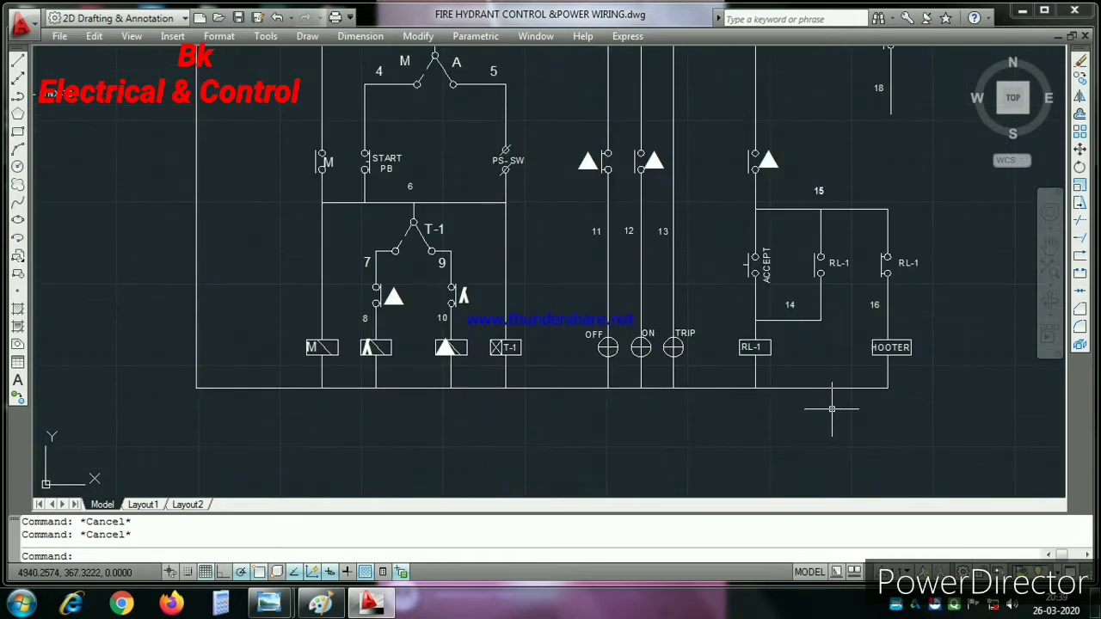
{"action": "scroll", "coordinate": [763, 414], "scroll_direction": "down", "scroll_amount": 2}
{"action": "scroll", "coordinate": [620, 139], "scroll_direction": "up", "scroll_amount": 3}
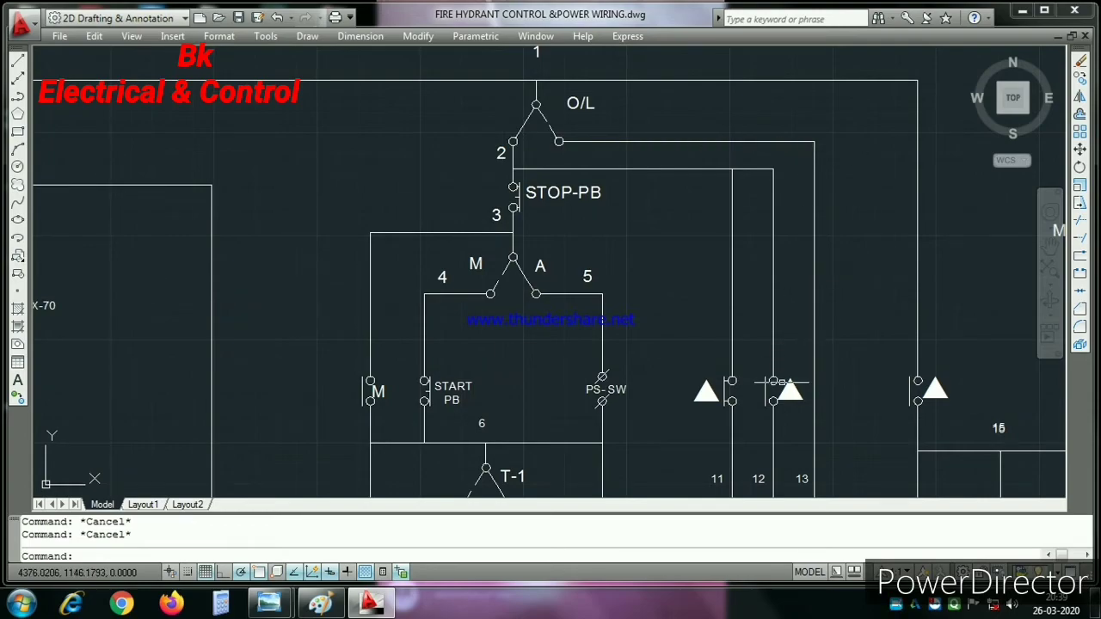
{"action": "scroll", "coordinate": [774, 381], "scroll_direction": "down", "scroll_amount": 2}
{"action": "scroll", "coordinate": [763, 371], "scroll_direction": "up", "scroll_amount": 4}
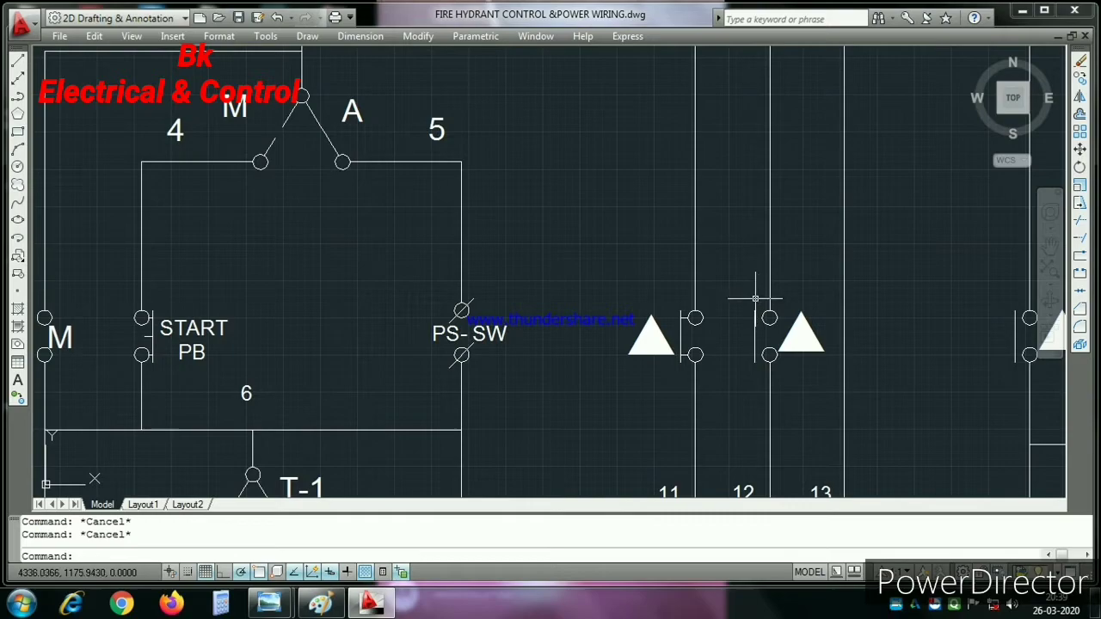
{"action": "scroll", "coordinate": [740, 301], "scroll_direction": "down", "scroll_amount": 2}
{"action": "scroll", "coordinate": [739, 300], "scroll_direction": "down", "scroll_amount": 1}
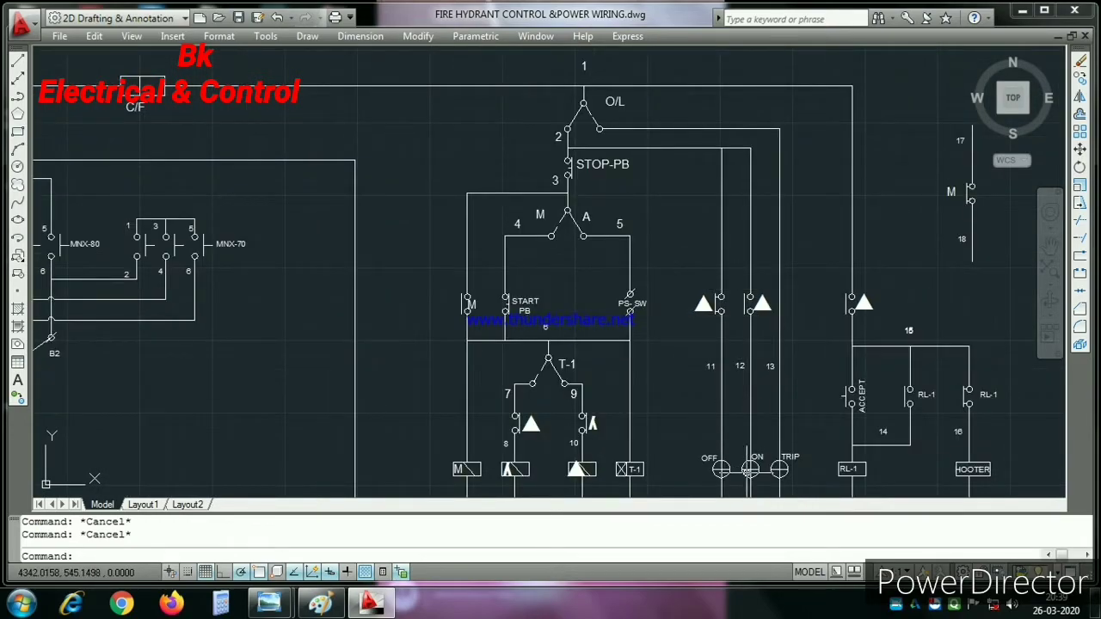
{"action": "scroll", "coordinate": [750, 470], "scroll_direction": "up", "scroll_amount": 2}
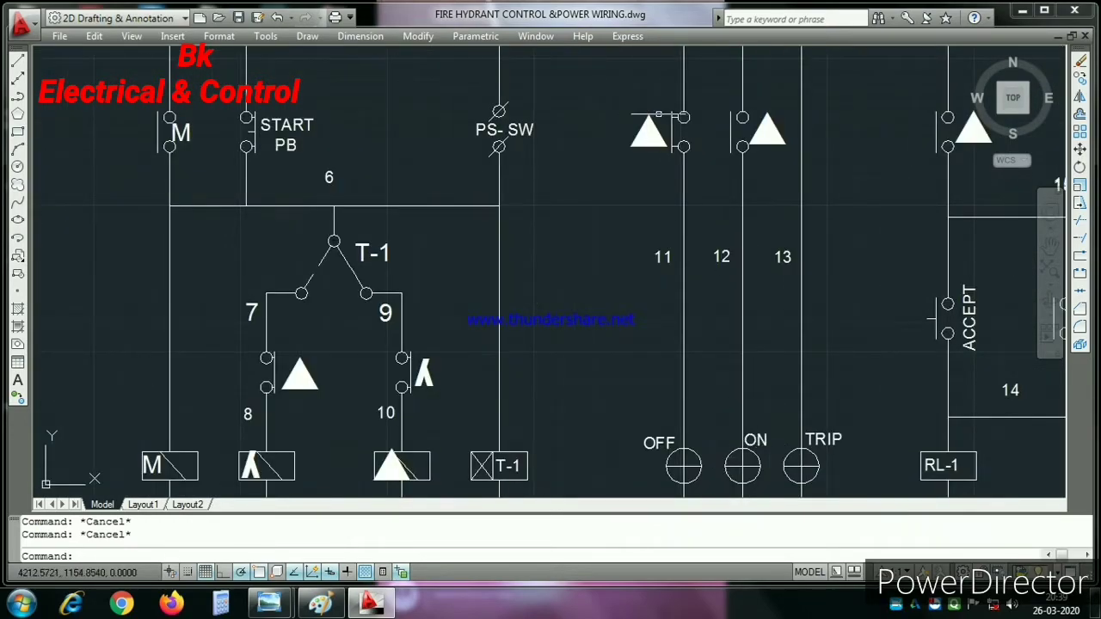
{"action": "scroll", "coordinate": [670, 210], "scroll_direction": "down", "scroll_amount": 2}
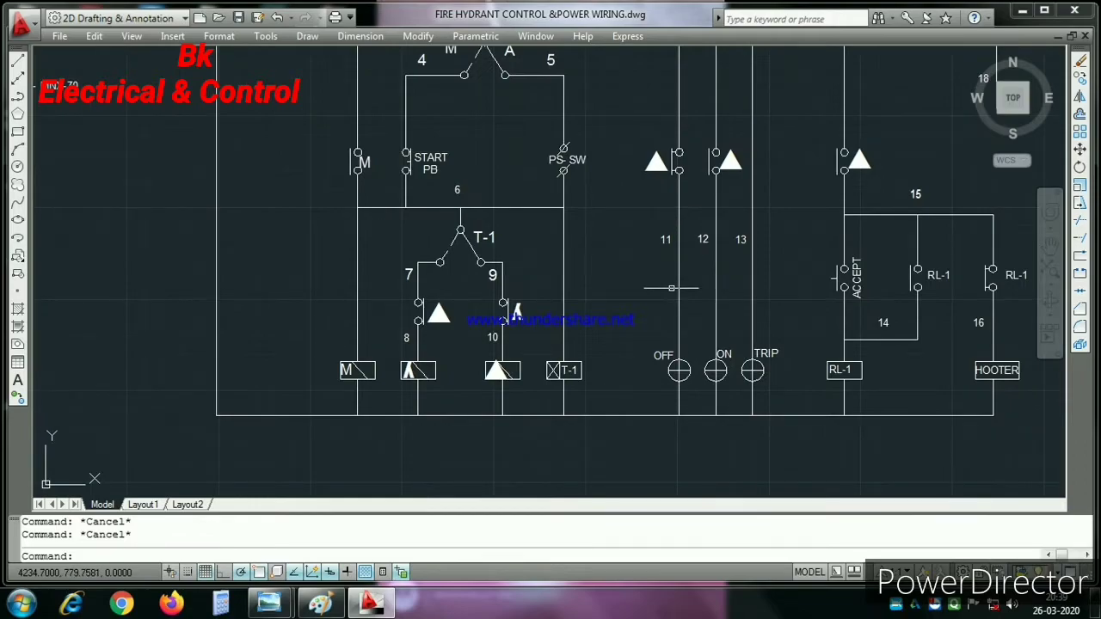
{"action": "right_click", "coordinate": [683, 394]}
{"action": "scroll", "coordinate": [679, 379], "scroll_direction": "down", "scroll_amount": 2}
{"action": "scroll", "coordinate": [684, 121], "scroll_direction": "up", "scroll_amount": 4}
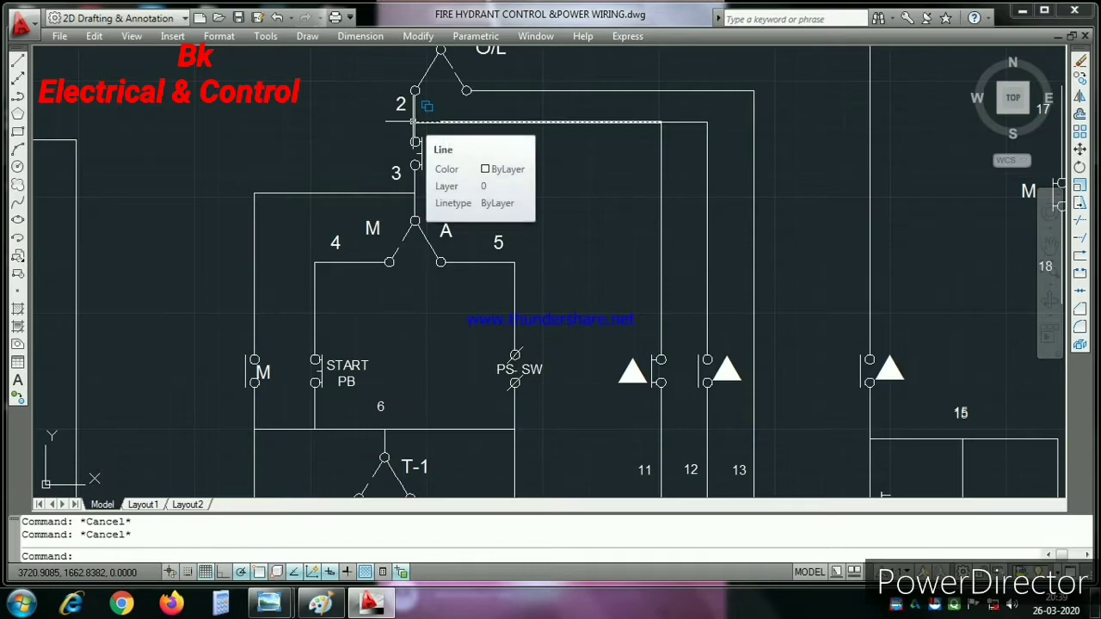
{"action": "left_click", "coordinate": [465, 122]}
{"action": "key", "text": "Delete"}
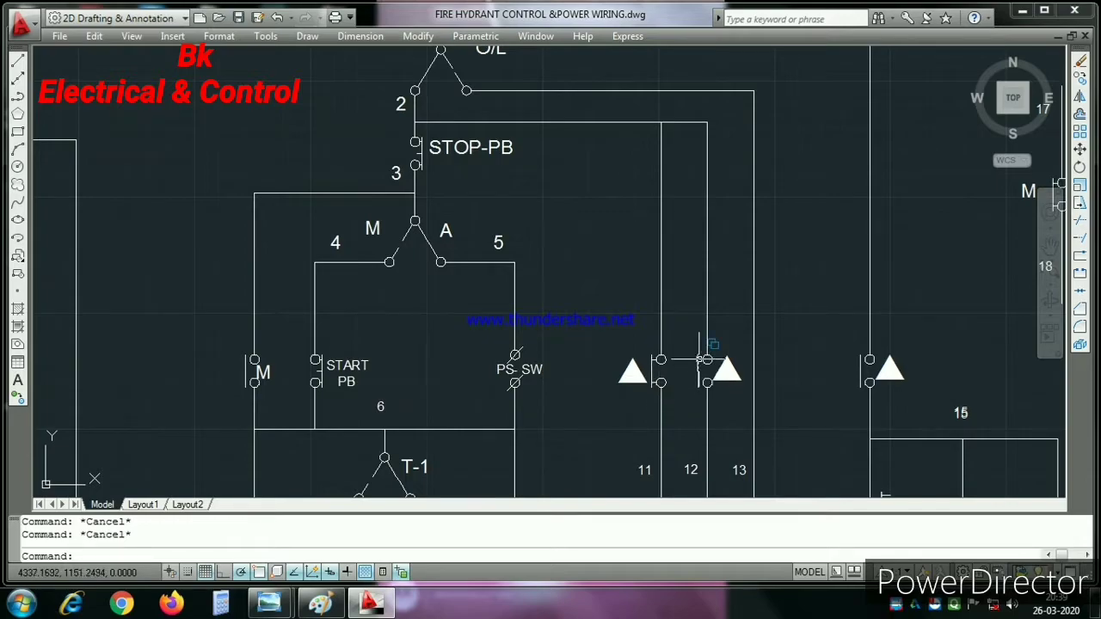
{"action": "scroll", "coordinate": [688, 361], "scroll_direction": "down", "scroll_amount": 5}
{"action": "scroll", "coordinate": [680, 422], "scroll_direction": "up", "scroll_amount": 5}
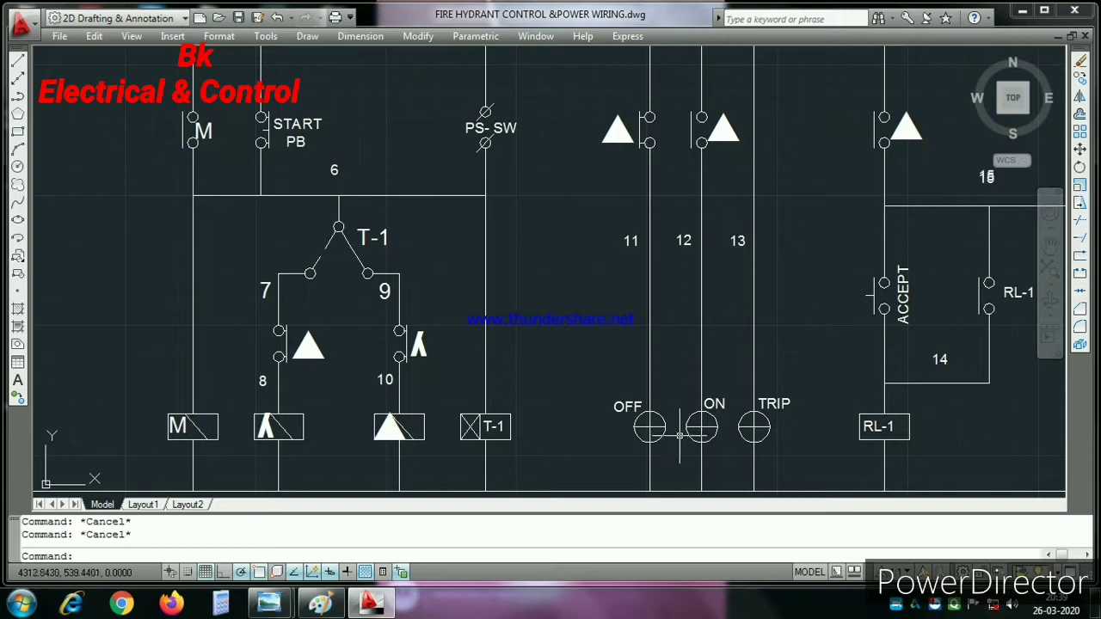
{"action": "scroll", "coordinate": [676, 437], "scroll_direction": "down", "scroll_amount": 2}
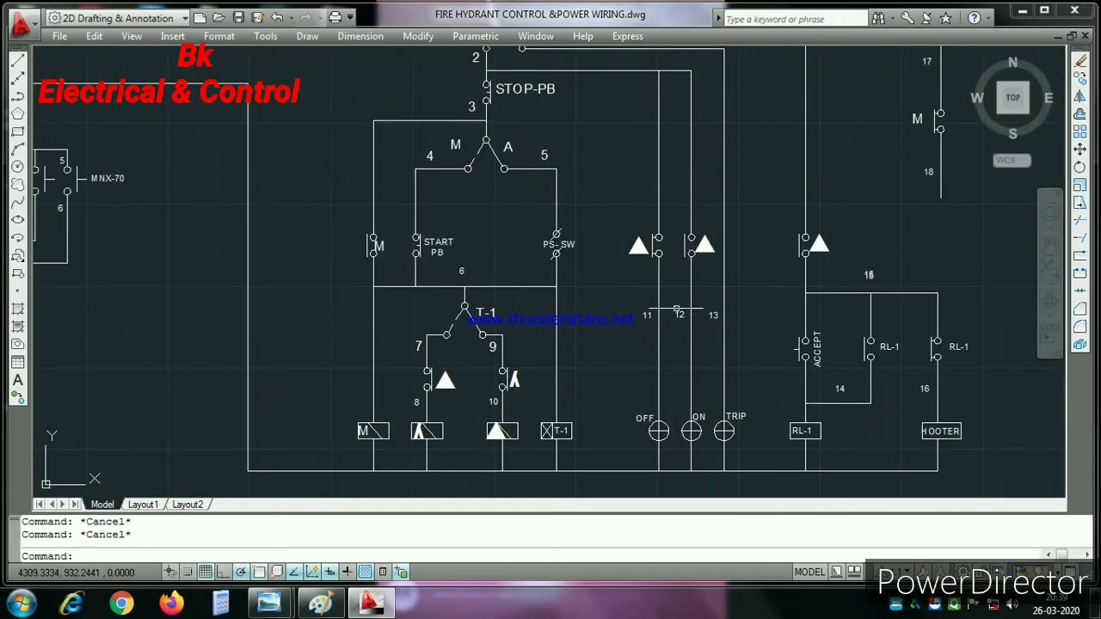
{"action": "scroll", "coordinate": [674, 330], "scroll_direction": "down", "scroll_amount": 2}
{"action": "scroll", "coordinate": [570, 151], "scroll_direction": "up", "scroll_amount": 3}
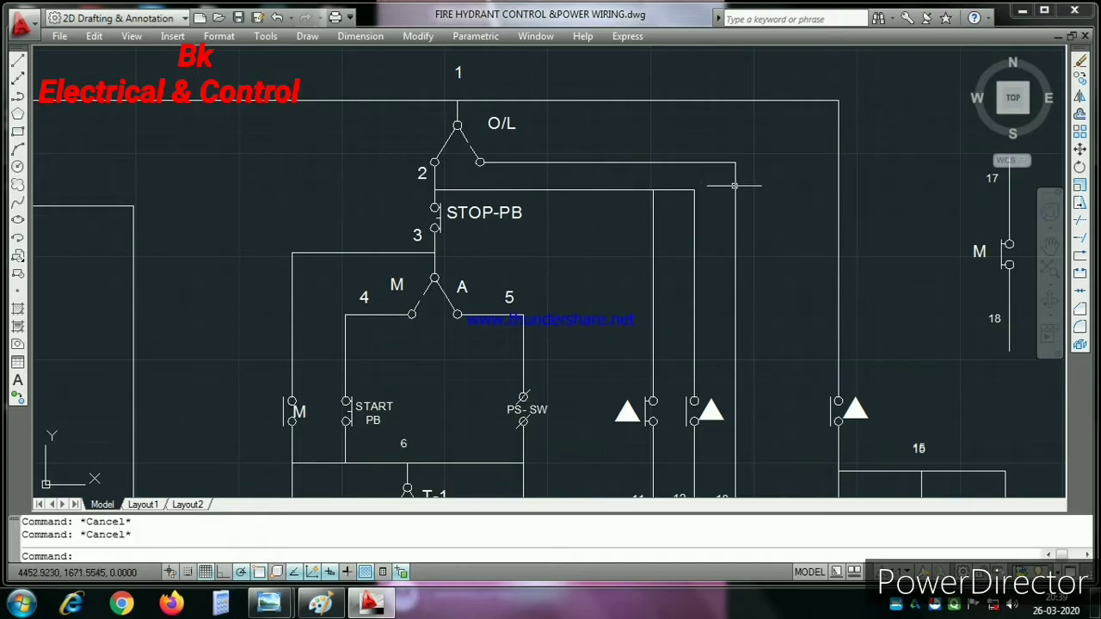
{"action": "scroll", "coordinate": [599, 162], "scroll_direction": "down", "scroll_amount": 2}
{"action": "scroll", "coordinate": [750, 411], "scroll_direction": "down", "scroll_amount": 2}
{"action": "scroll", "coordinate": [749, 412], "scroll_direction": "up", "scroll_amount": 3}
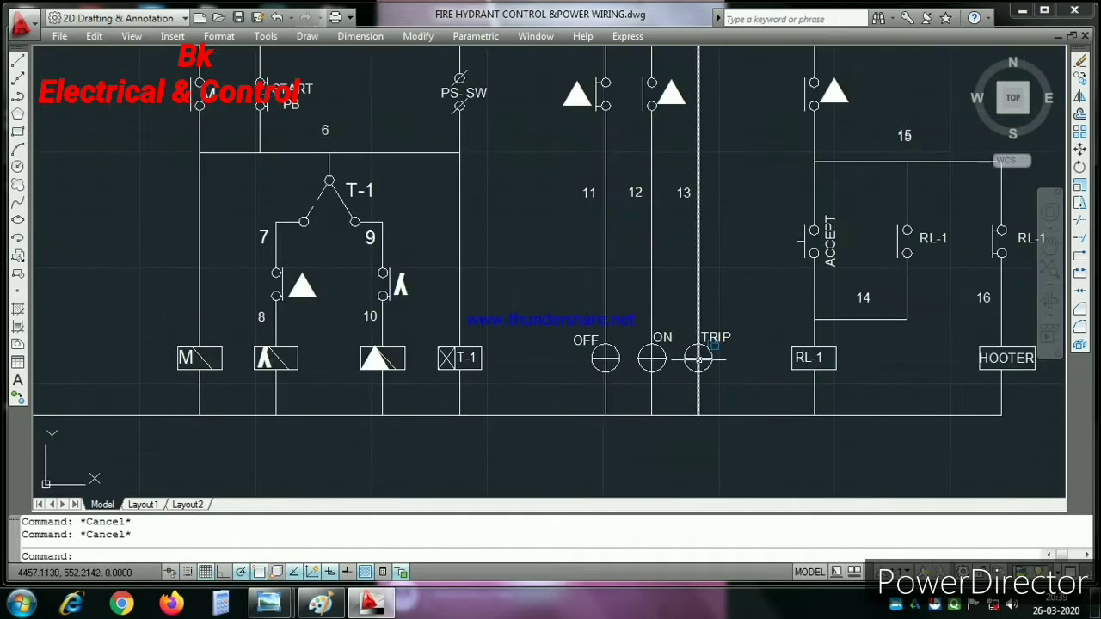
{"action": "scroll", "coordinate": [660, 395], "scroll_direction": "down", "scroll_amount": 3}
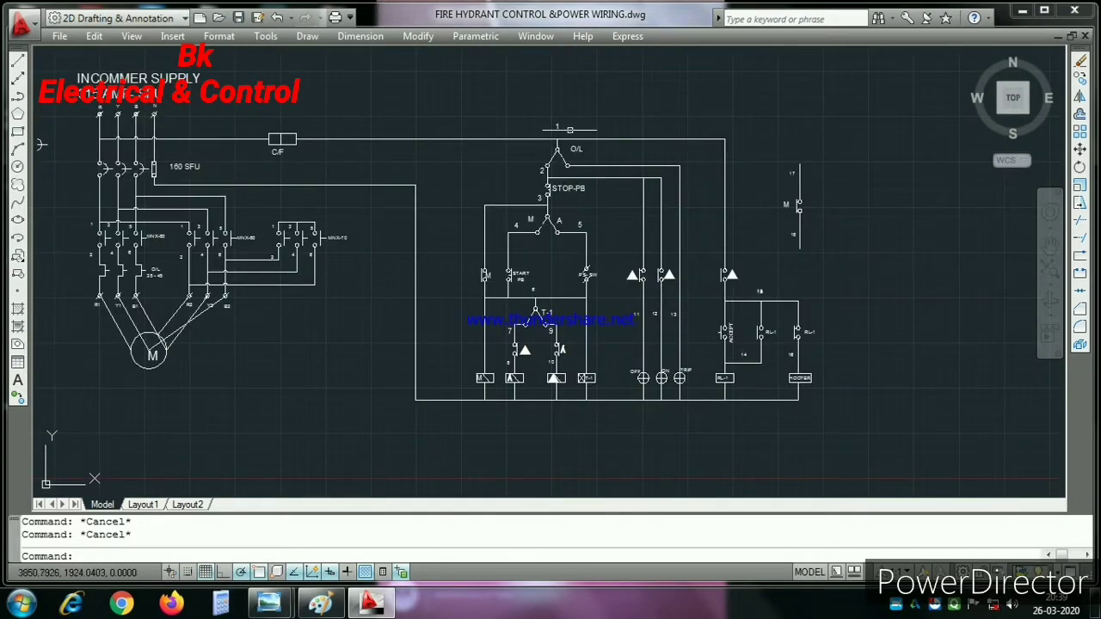
Step: Erase the duplicate overlapping '15' label in the control circuit
{"action": "scroll", "coordinate": [532, 139], "scroll_direction": "up", "scroll_amount": 2}
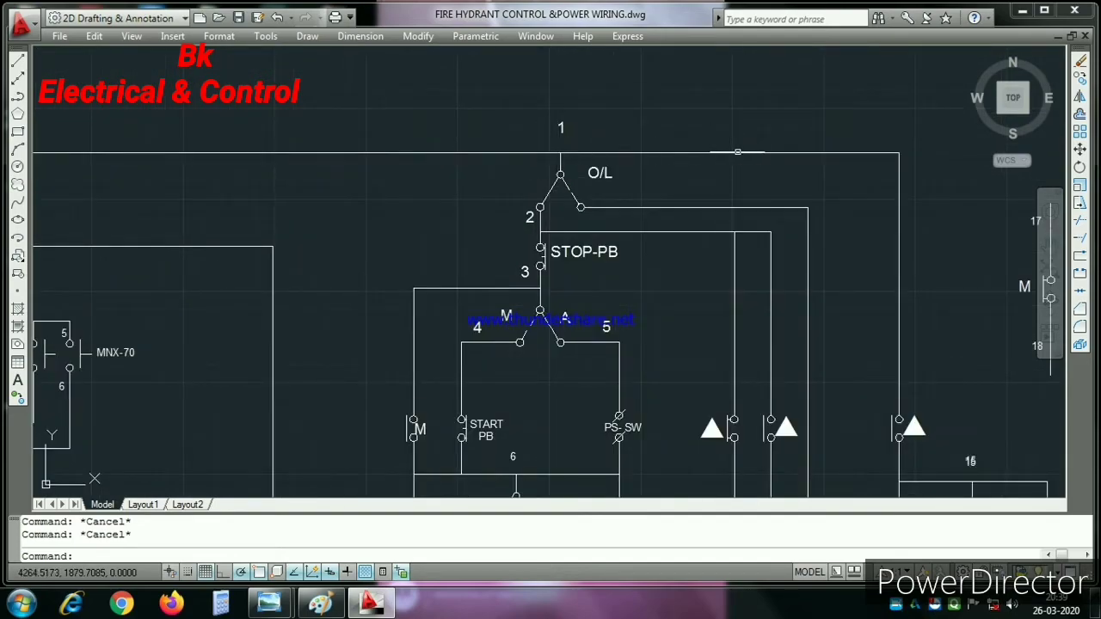
{"action": "scroll", "coordinate": [809, 151], "scroll_direction": "down", "scroll_amount": 2}
{"action": "scroll", "coordinate": [838, 342], "scroll_direction": "up", "scroll_amount": 2}
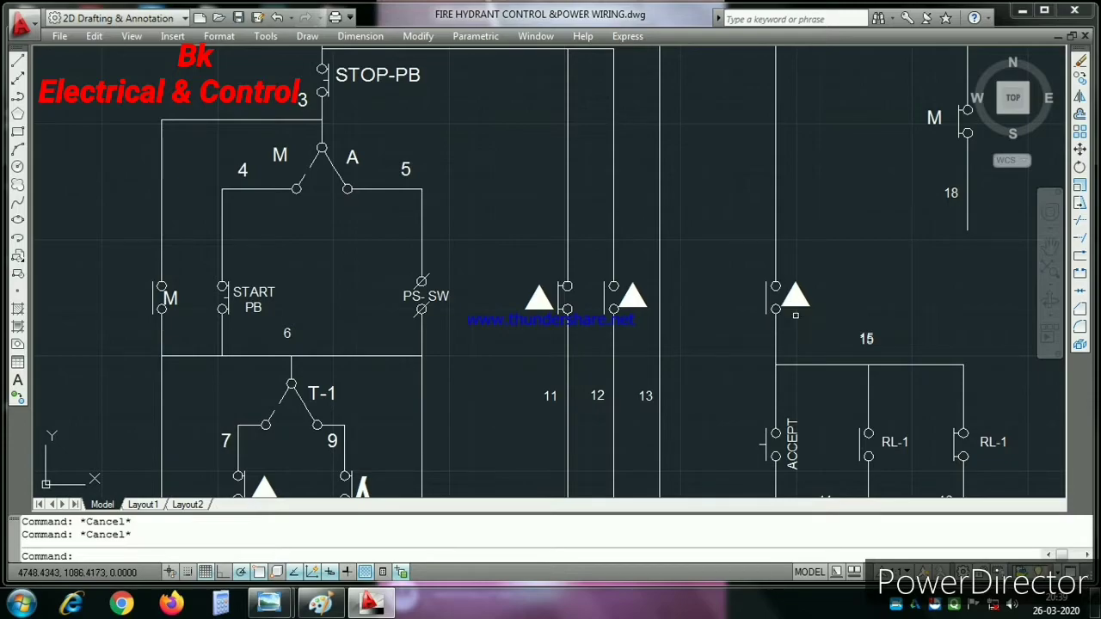
{"action": "scroll", "coordinate": [795, 315], "scroll_direction": "up", "scroll_amount": 1}
{"action": "scroll", "coordinate": [659, 147], "scroll_direction": "down", "scroll_amount": 2}
{"action": "scroll", "coordinate": [633, 253], "scroll_direction": "up", "scroll_amount": 2}
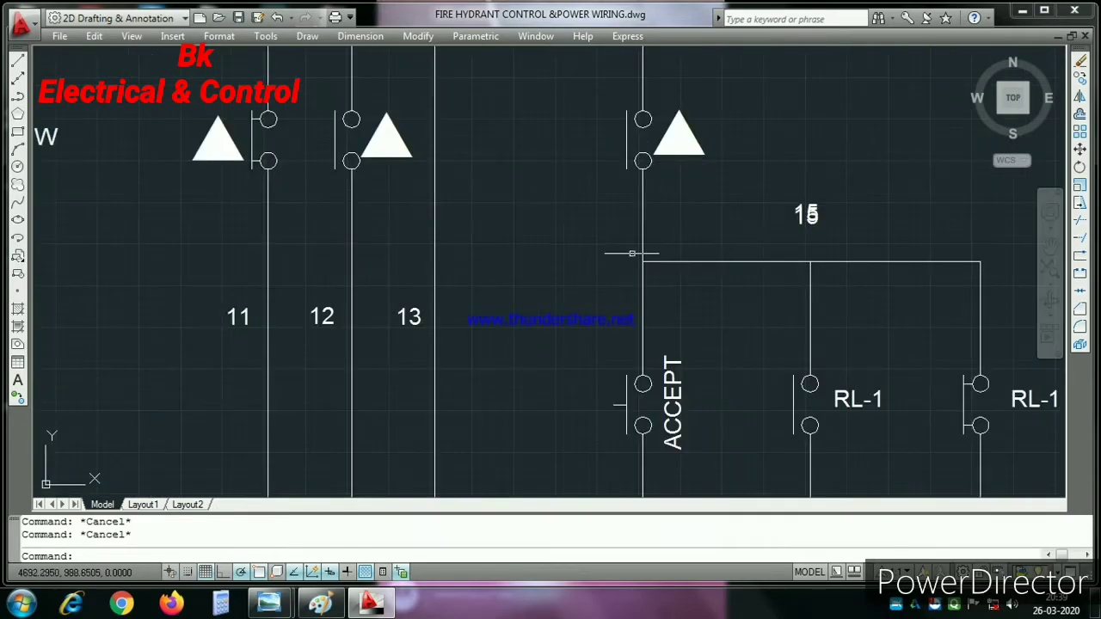
{"action": "scroll", "coordinate": [632, 254], "scroll_direction": "down", "scroll_amount": 1}
{"action": "scroll", "coordinate": [728, 173], "scroll_direction": "down", "scroll_amount": 3}
{"action": "scroll", "coordinate": [751, 220], "scroll_direction": "up", "scroll_amount": 3}
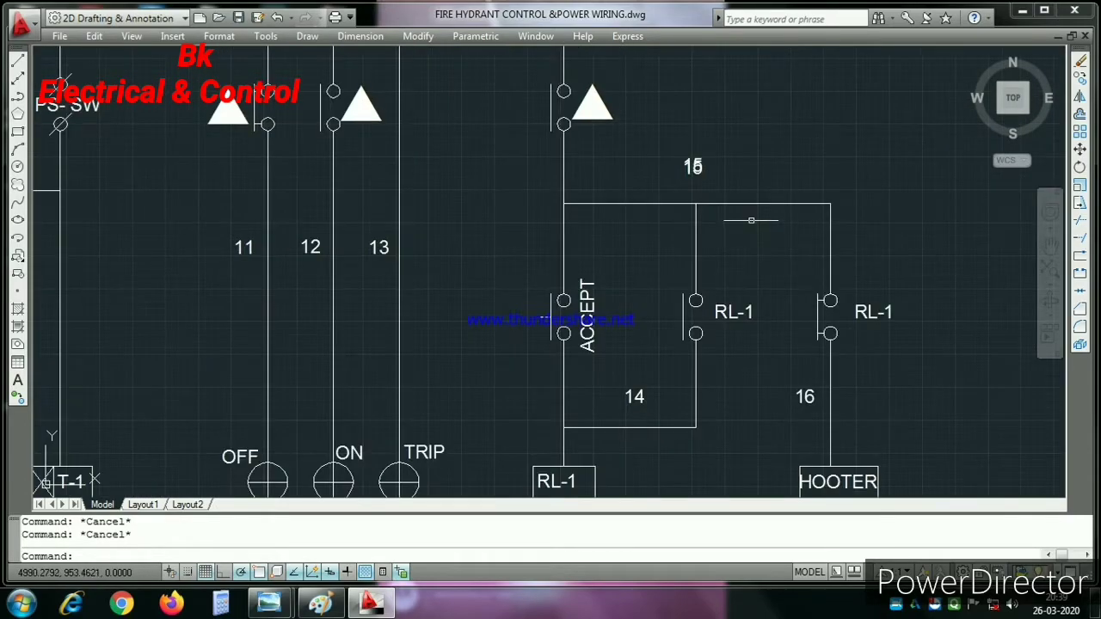
{"action": "scroll", "coordinate": [727, 134], "scroll_direction": "up", "scroll_amount": 3}
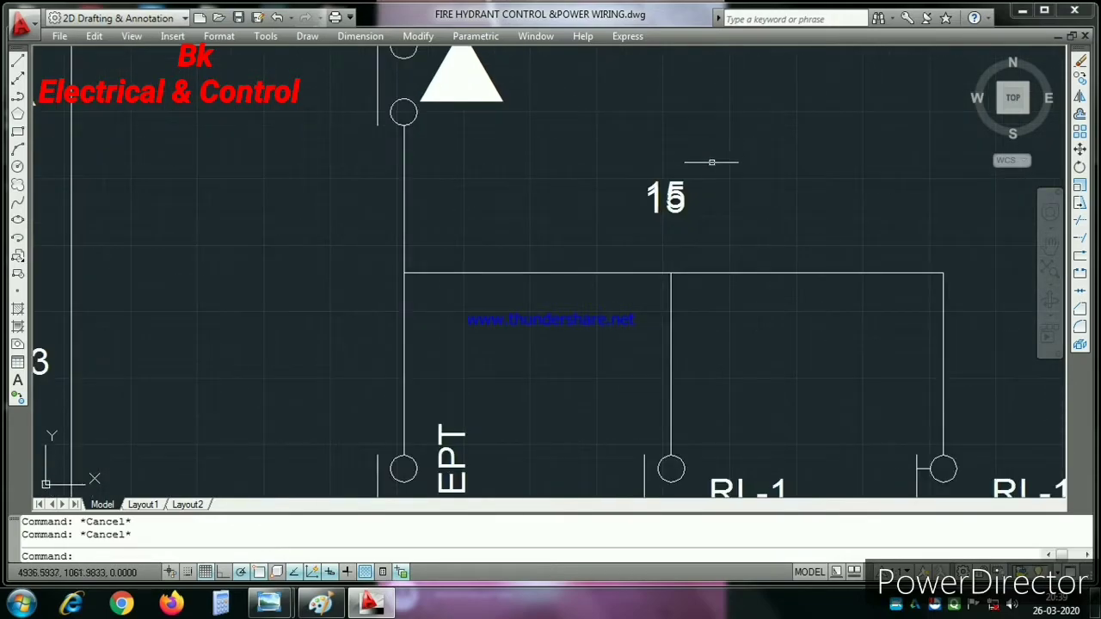
{"action": "left_click", "coordinate": [665, 200]}
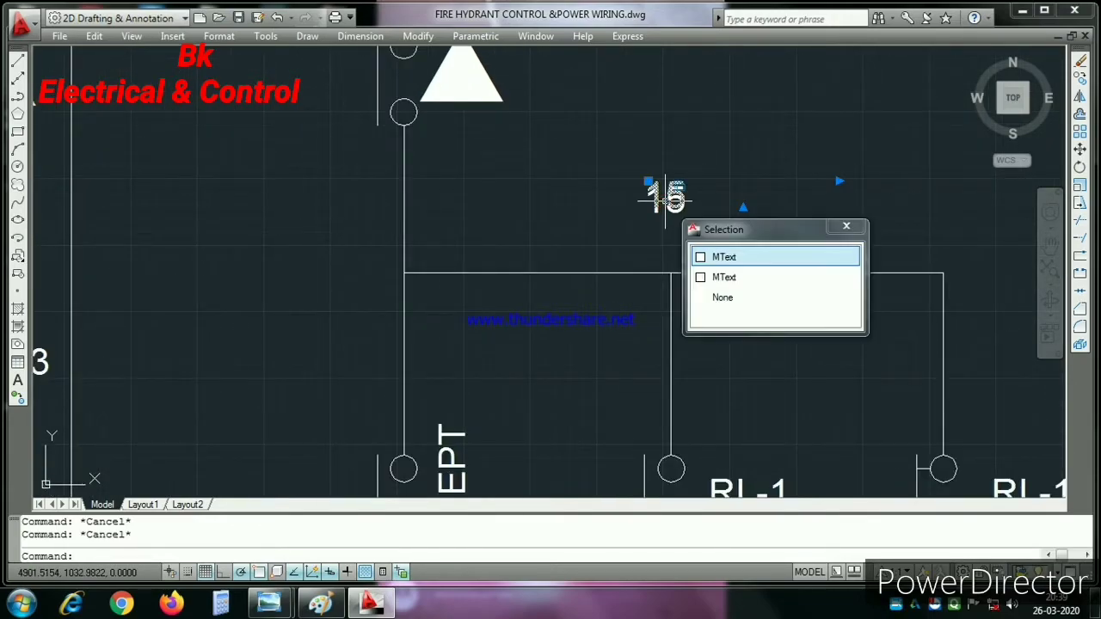
{"action": "key", "text": "Delete"}
Step: Pan the view to bring the M contact wired between 17 and 18 into view
{"action": "scroll", "coordinate": [695, 194], "scroll_direction": "down", "scroll_amount": 2}
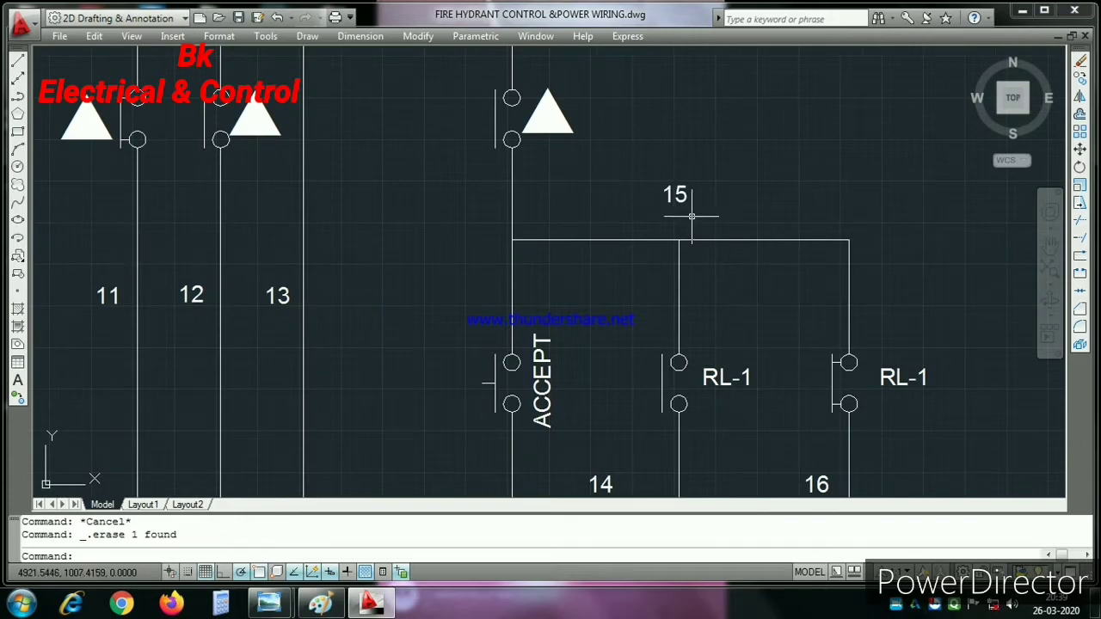
{"action": "scroll", "coordinate": [632, 168], "scroll_direction": "down", "scroll_amount": 3}
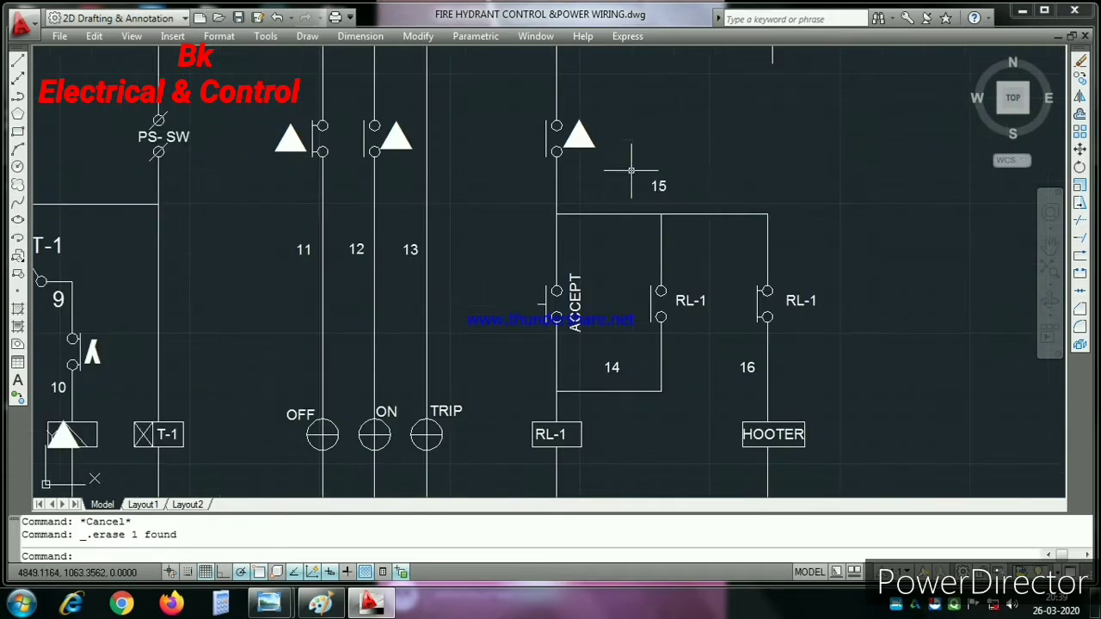
{"action": "scroll", "coordinate": [576, 310], "scroll_direction": "up", "scroll_amount": 2}
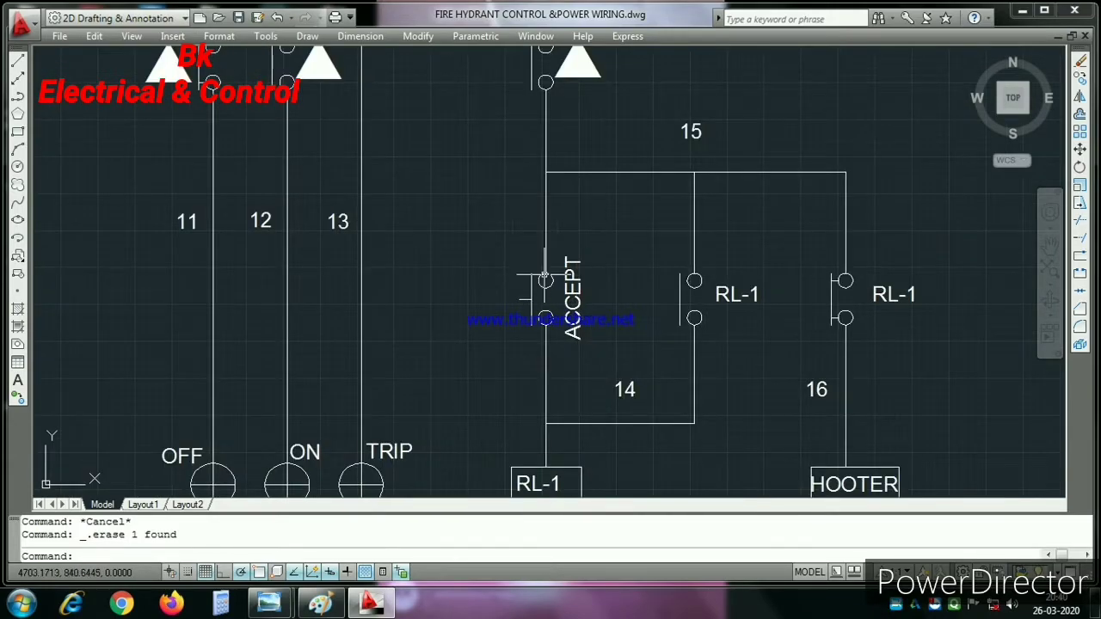
{"action": "scroll", "coordinate": [549, 230], "scroll_direction": "down", "scroll_amount": 2}
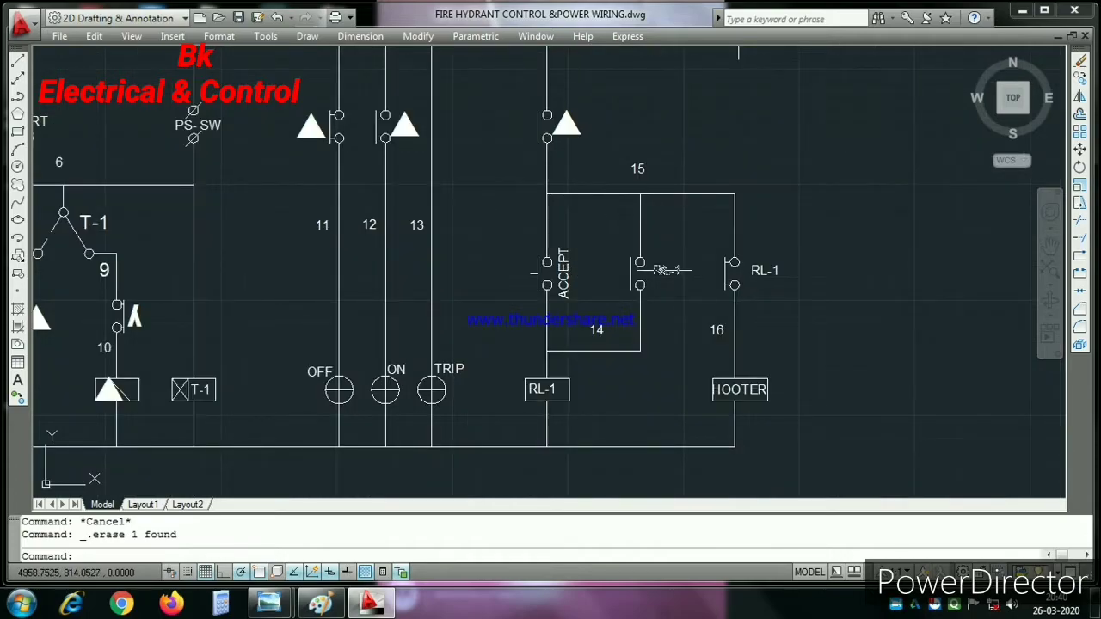
{"action": "scroll", "coordinate": [664, 272], "scroll_direction": "up", "scroll_amount": 3}
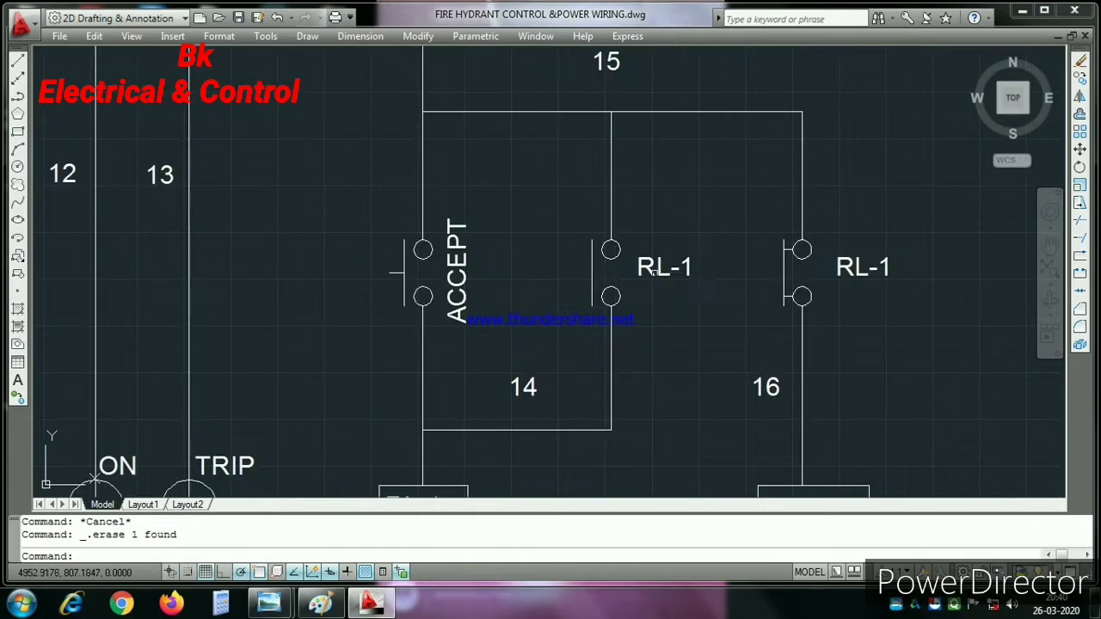
{"action": "scroll", "coordinate": [698, 213], "scroll_direction": "down", "scroll_amount": 2}
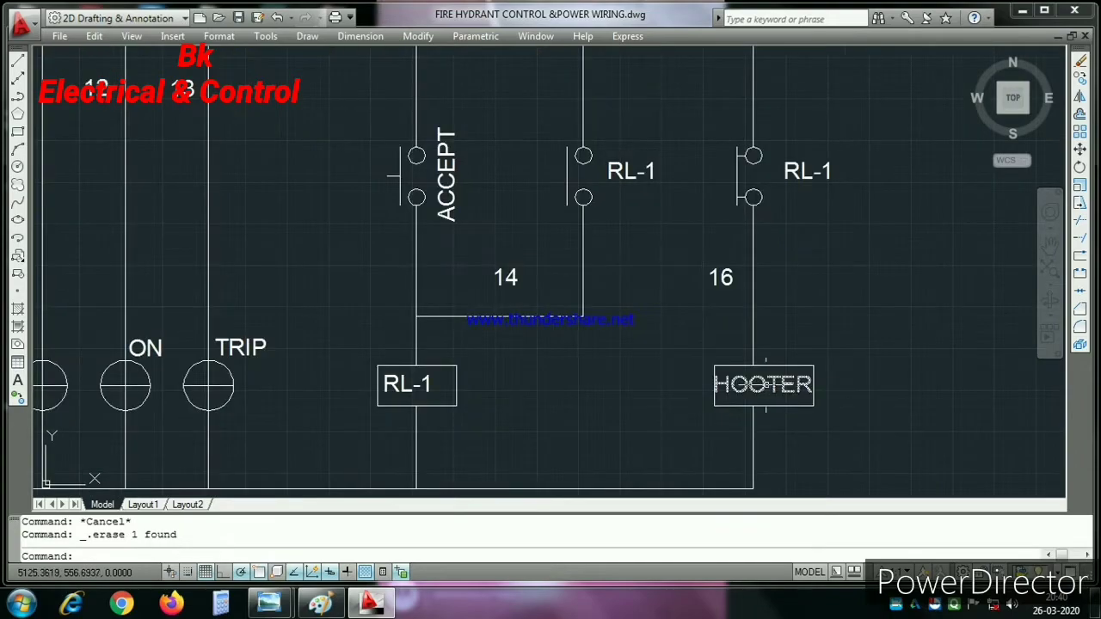
{"action": "scroll", "coordinate": [779, 416], "scroll_direction": "up", "scroll_amount": 2}
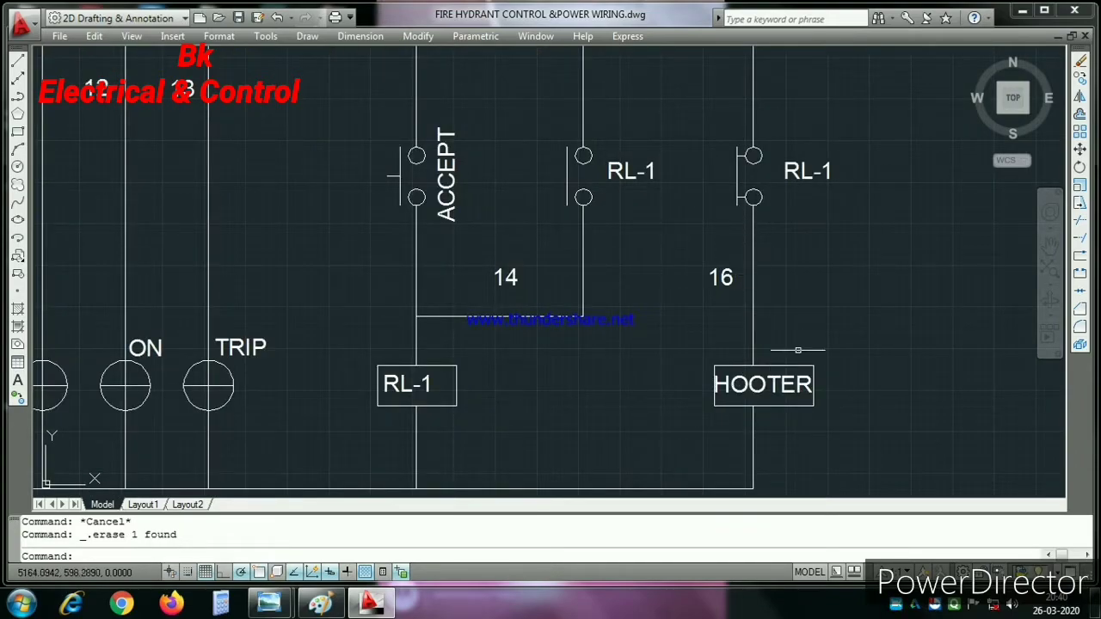
{"action": "scroll", "coordinate": [798, 351], "scroll_direction": "down", "scroll_amount": 2}
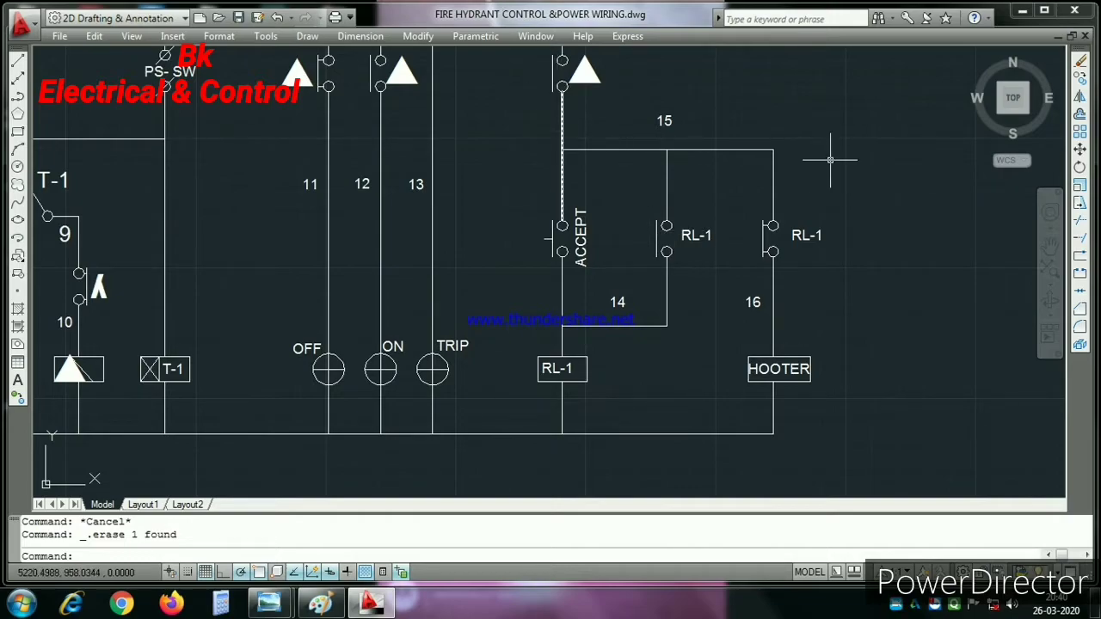
{"action": "middle_click_drag", "start_coordinate": [830, 161], "coordinate": [643, 500]}
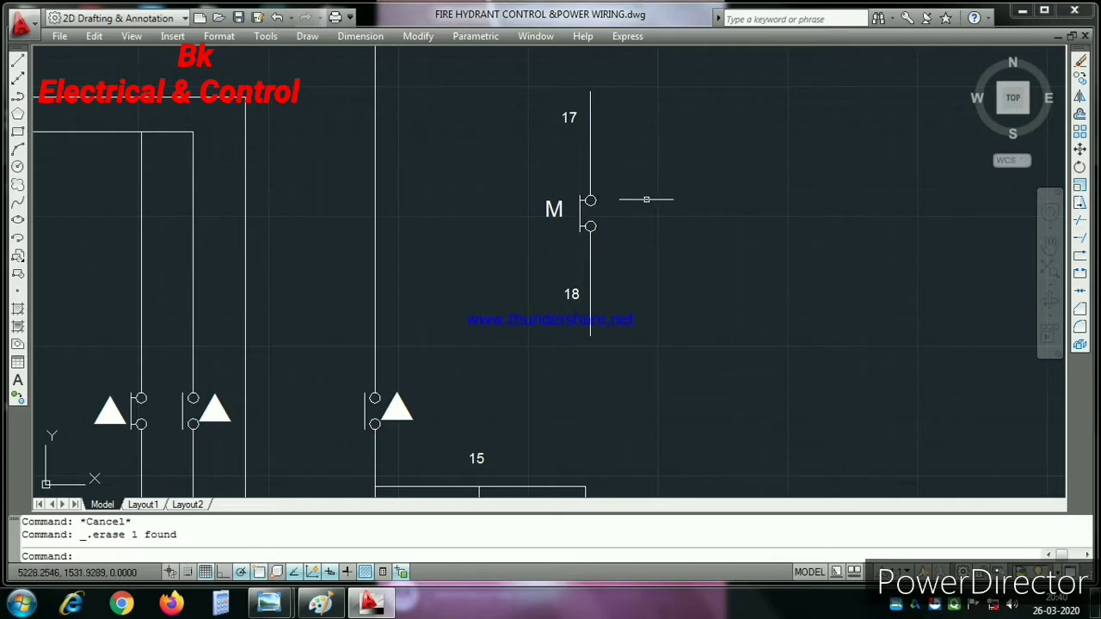
Step: Zoom in and out around the circuit until the whole fire hydrant wiring drawing is shown
{"action": "scroll", "coordinate": [672, 199], "scroll_direction": "down", "scroll_amount": 2}
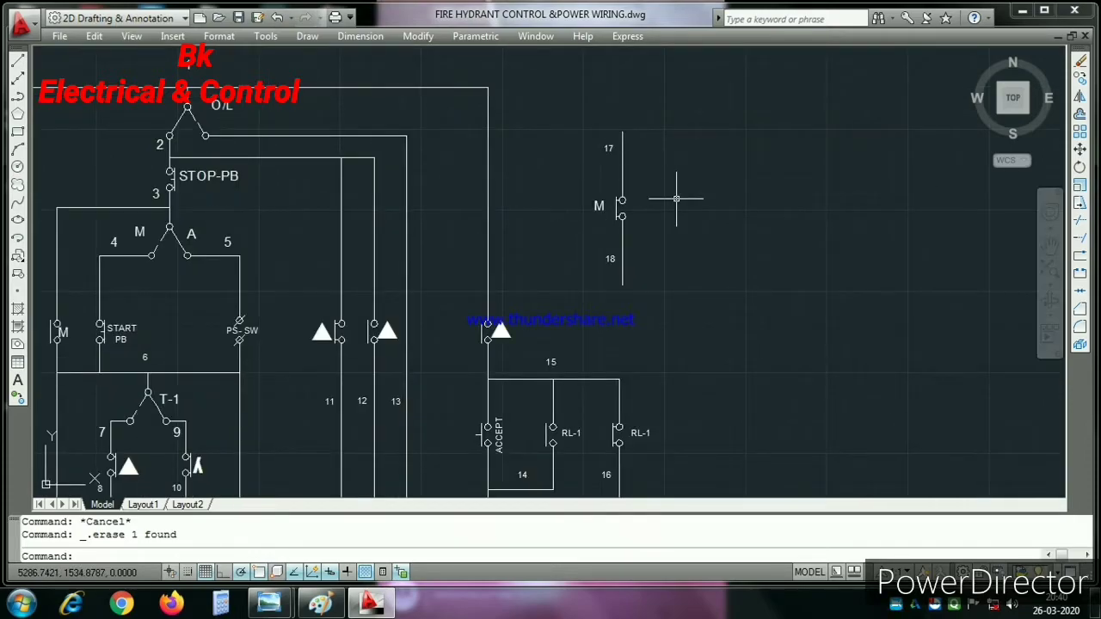
{"action": "scroll", "coordinate": [676, 199], "scroll_direction": "down", "scroll_amount": 2}
{"action": "scroll", "coordinate": [692, 201], "scroll_direction": "down", "scroll_amount": 2}
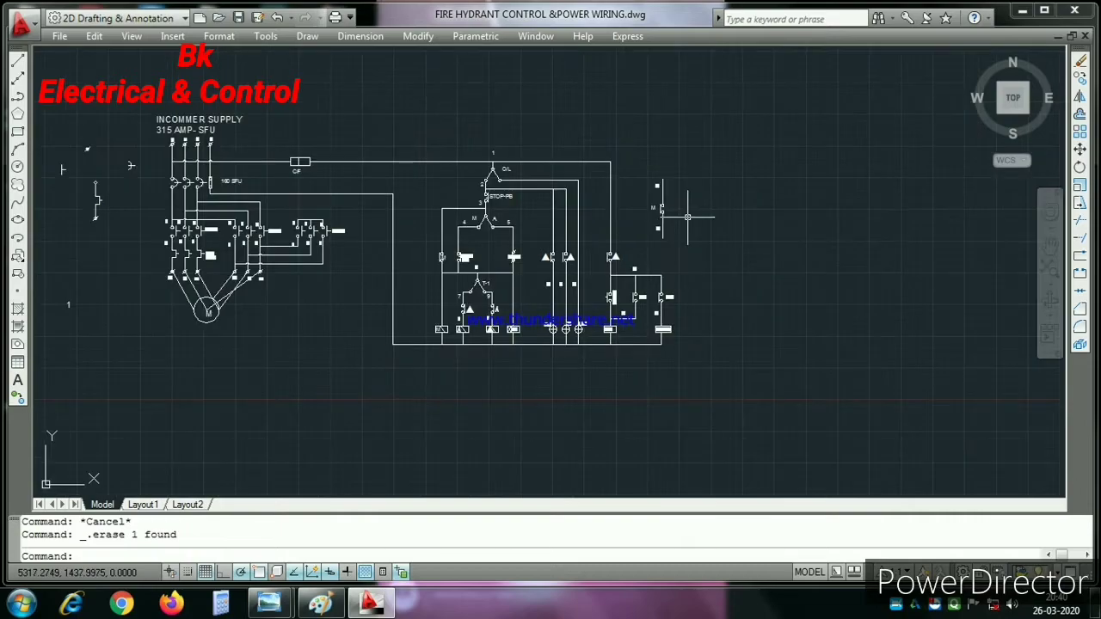
{"action": "scroll", "coordinate": [453, 342], "scroll_direction": "up", "scroll_amount": 3}
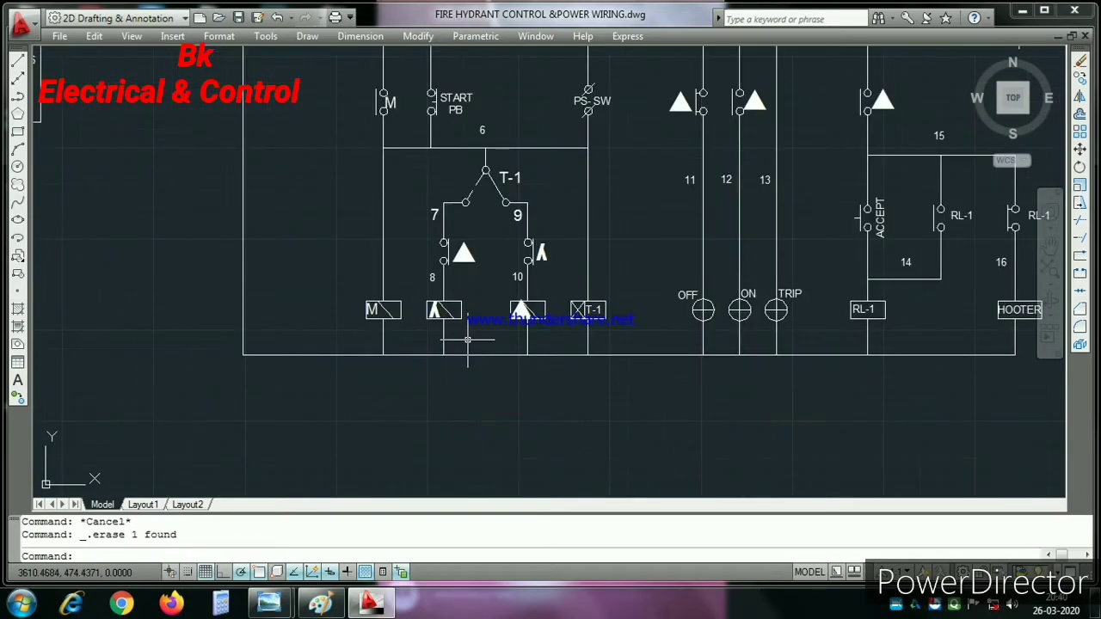
{"action": "scroll", "coordinate": [452, 345], "scroll_direction": "down", "scroll_amount": 3}
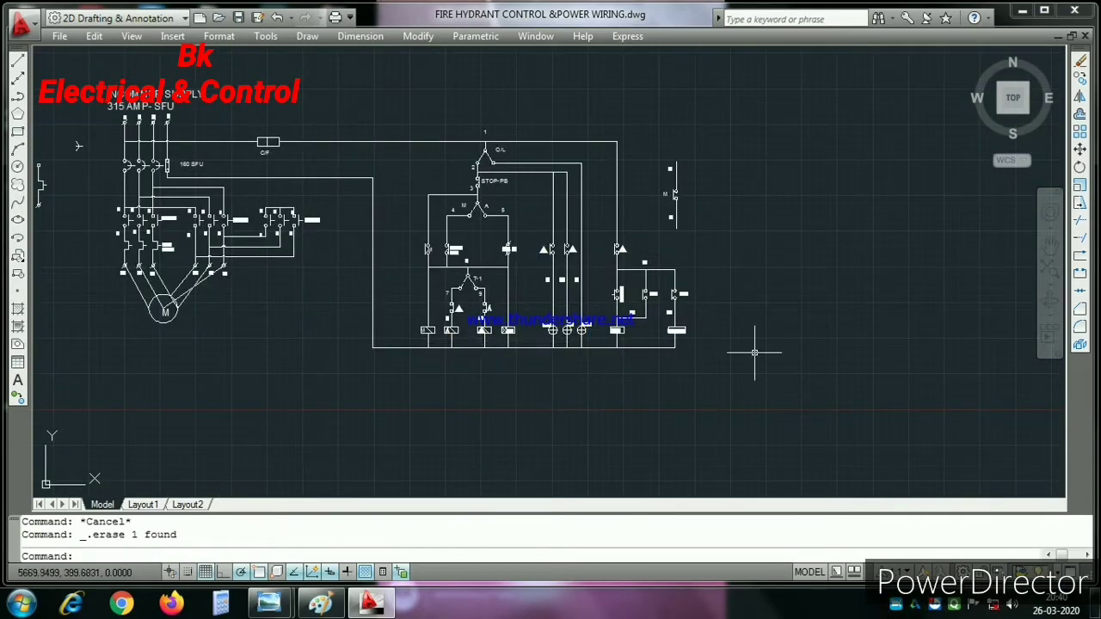
{"action": "scroll", "coordinate": [690, 311], "scroll_direction": "up", "scroll_amount": 2}
{"action": "scroll", "coordinate": [653, 306], "scroll_direction": "up", "scroll_amount": 1}
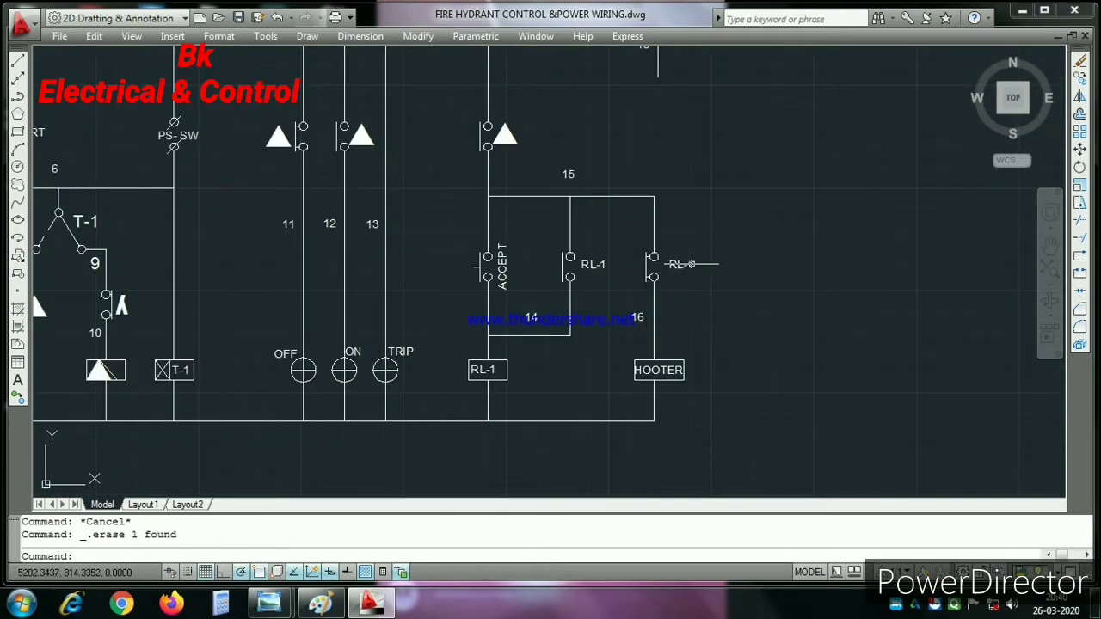
{"action": "scroll", "coordinate": [740, 275], "scroll_direction": "down", "scroll_amount": 1}
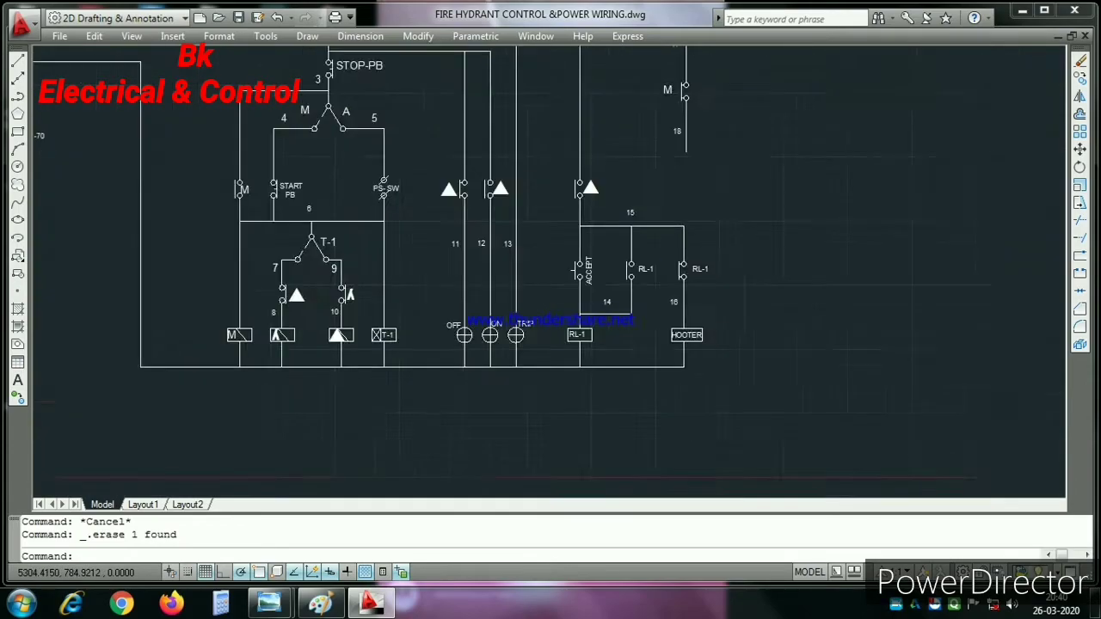
{"action": "scroll", "coordinate": [753, 284], "scroll_direction": "down", "scroll_amount": 1}
{"action": "scroll", "coordinate": [762, 288], "scroll_direction": "down", "scroll_amount": 1}
{"action": "scroll", "coordinate": [675, 188], "scroll_direction": "up", "scroll_amount": 4}
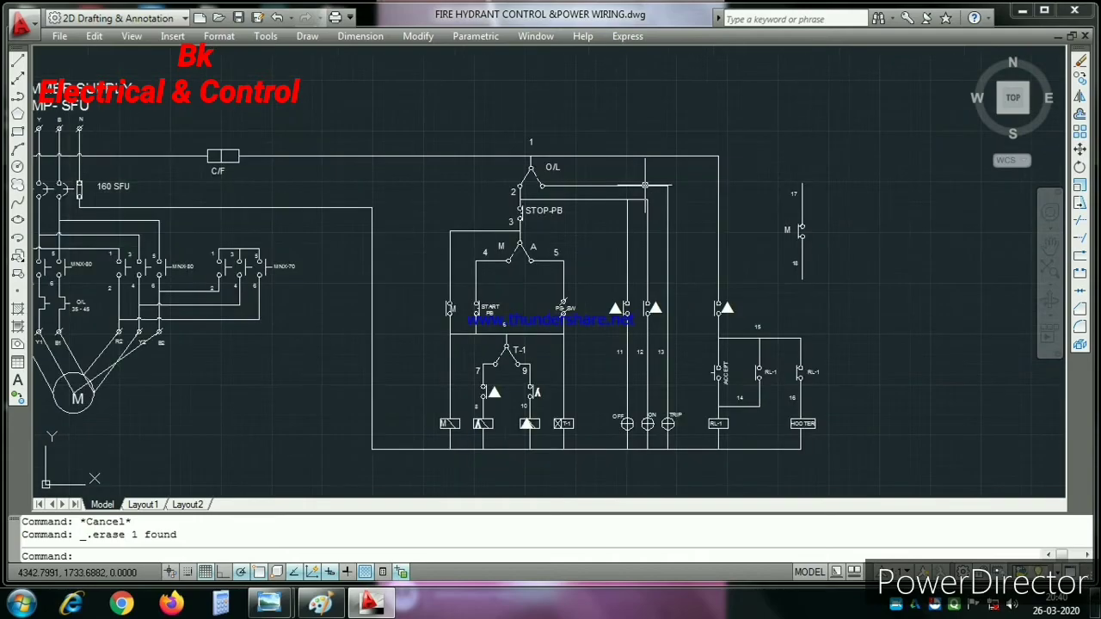
{"action": "scroll", "coordinate": [690, 227], "scroll_direction": "down", "scroll_amount": 3}
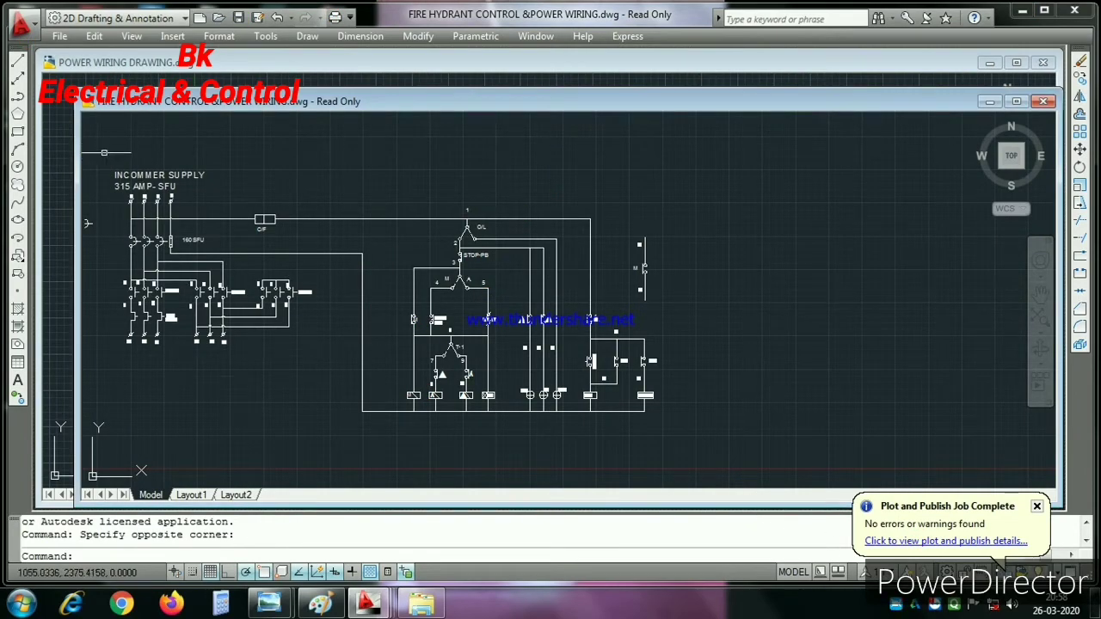
Step: Window-select the whole circuit, plot it with DWG To PDF.pc3, and preview the ISO A4 sheet
{"action": "left_click", "coordinate": [104, 146]}
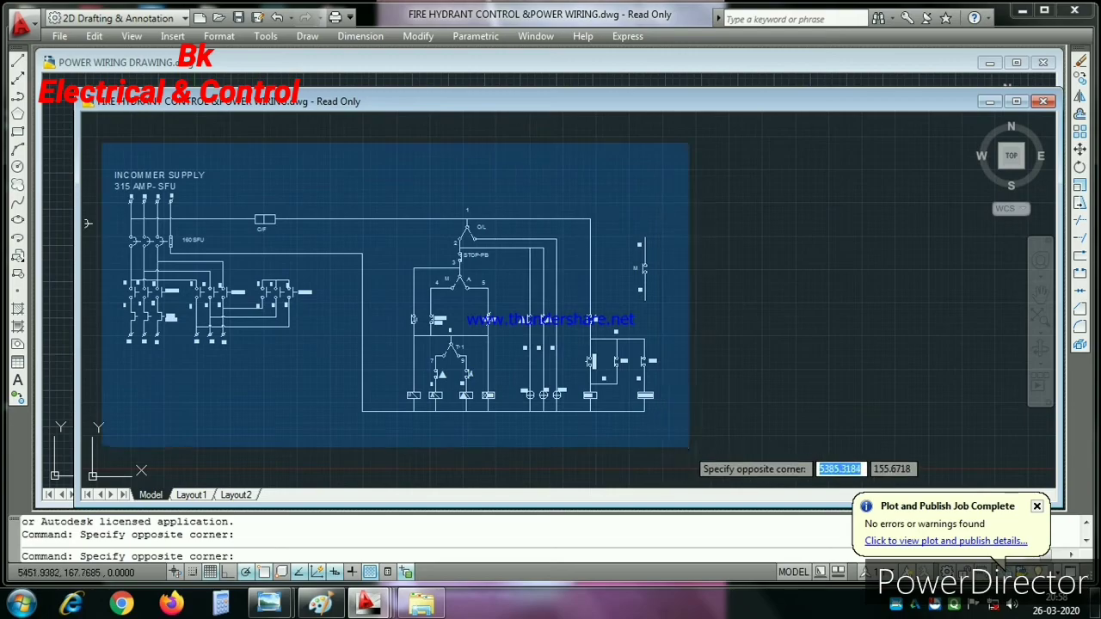
{"action": "left_click", "coordinate": [716, 443]}
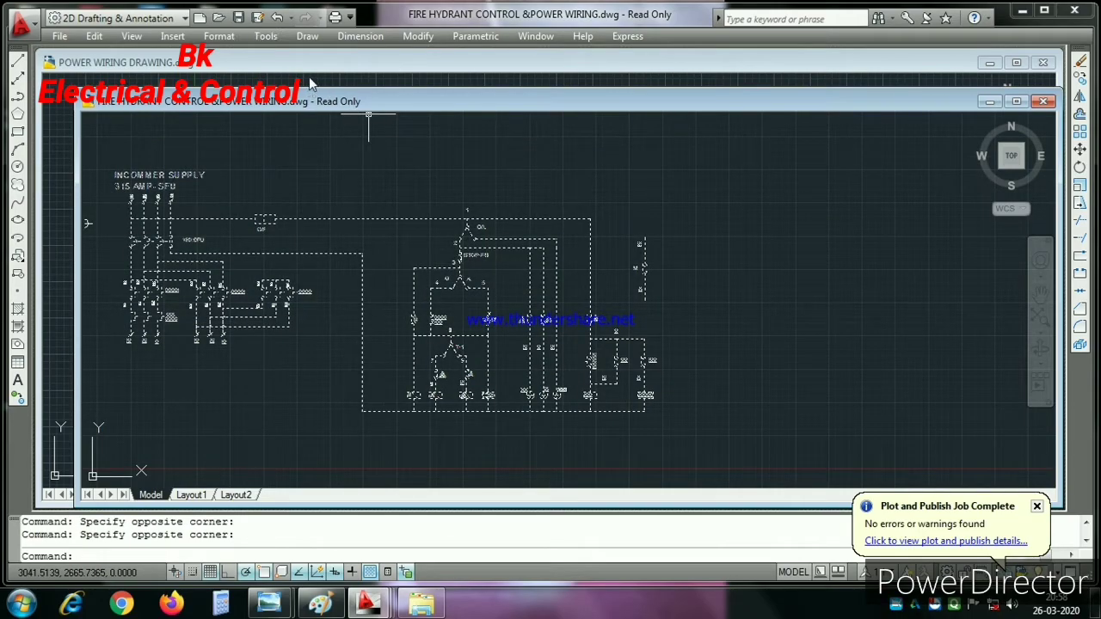
{"action": "left_click", "coordinate": [336, 17]}
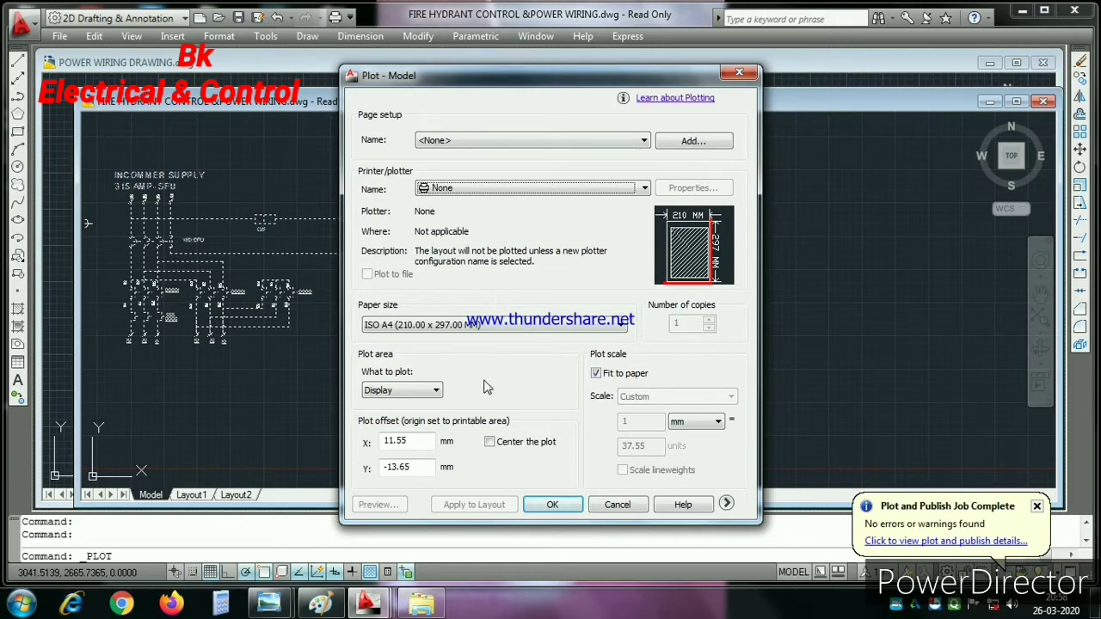
{"action": "left_click", "coordinate": [490, 186]}
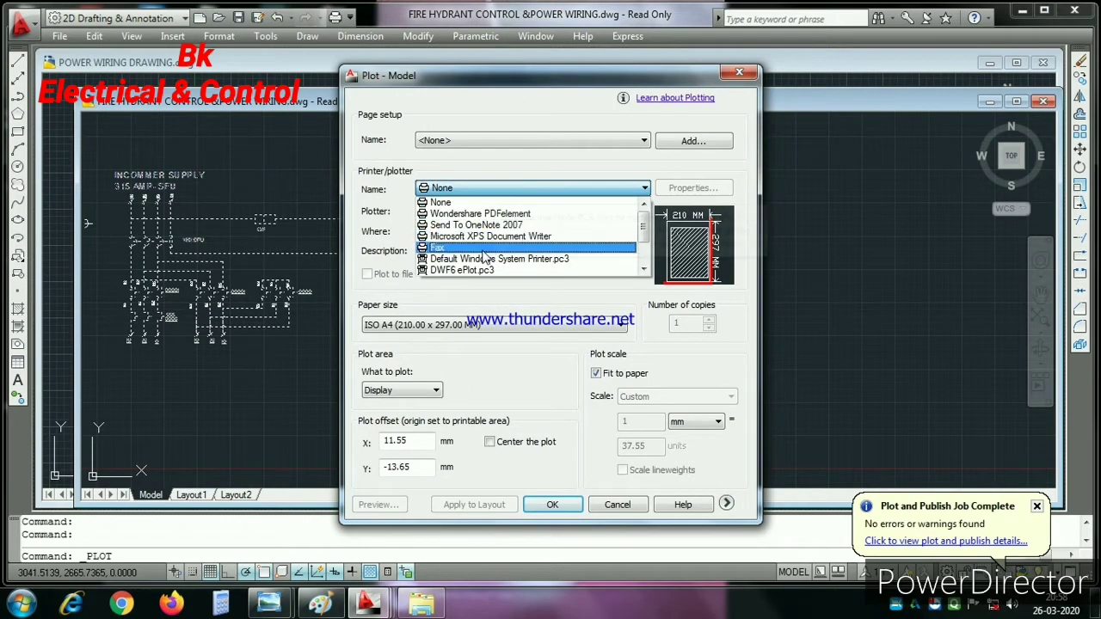
{"action": "scroll", "coordinate": [484, 256], "scroll_direction": "down", "scroll_amount": 1}
{"action": "scroll", "coordinate": [484, 256], "scroll_direction": "down", "scroll_amount": 1}
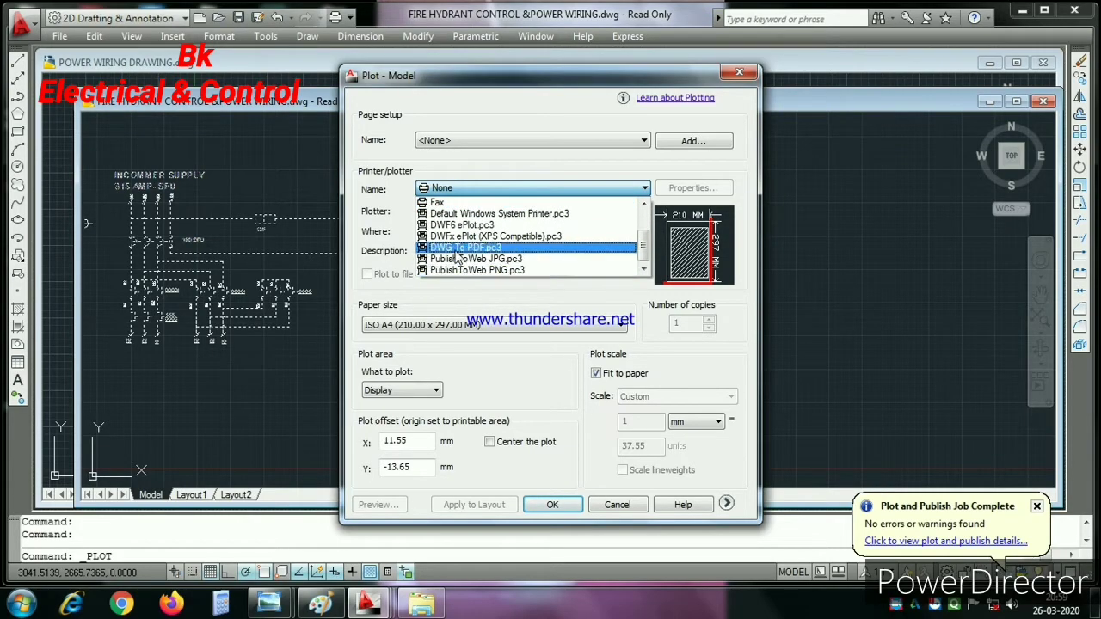
{"action": "left_click", "coordinate": [458, 248]}
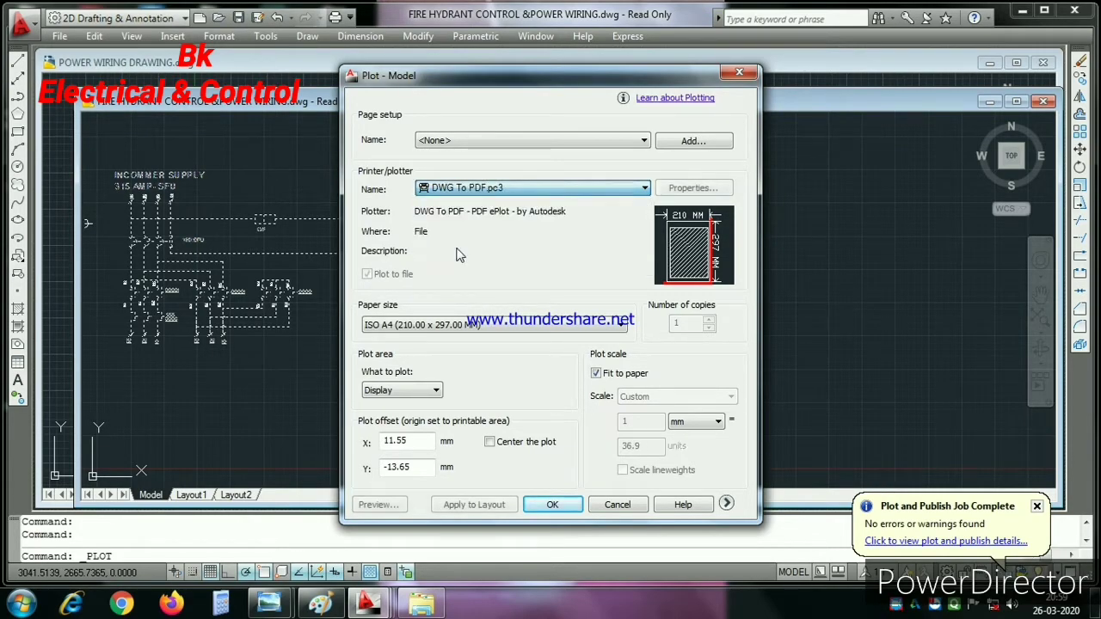
{"action": "left_click", "coordinate": [489, 442]}
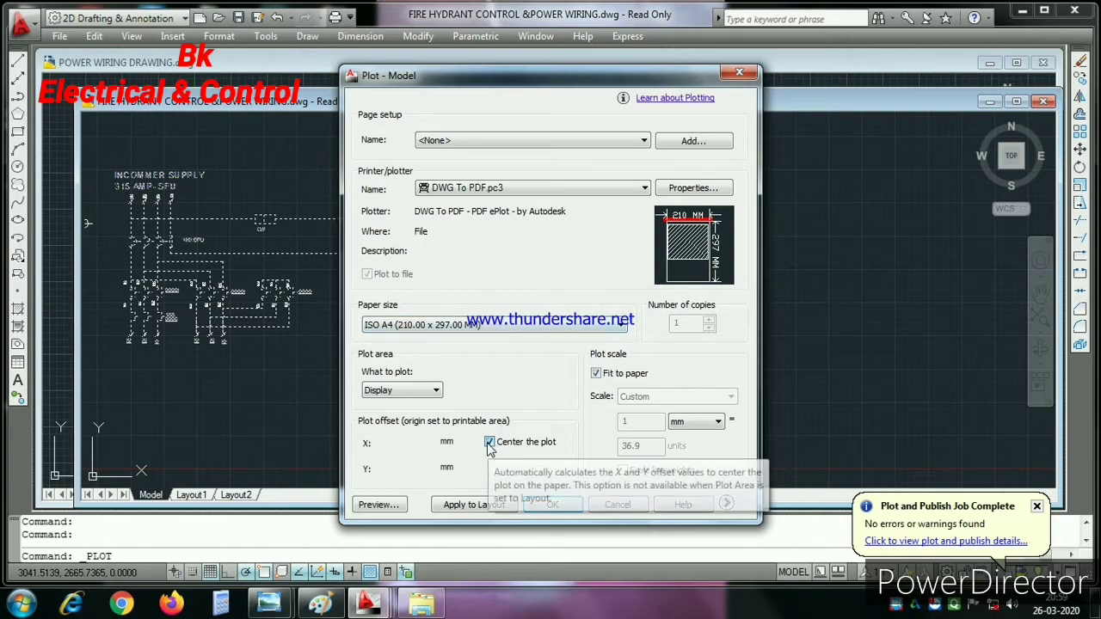
{"action": "left_click", "coordinate": [488, 444]}
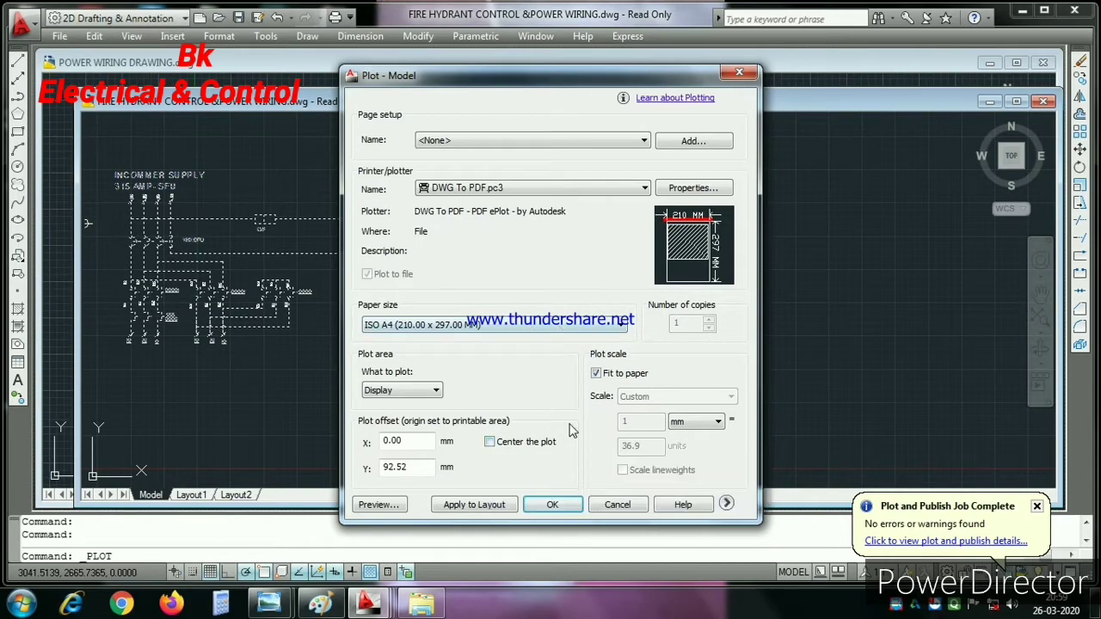
{"action": "left_click", "coordinate": [362, 505]}
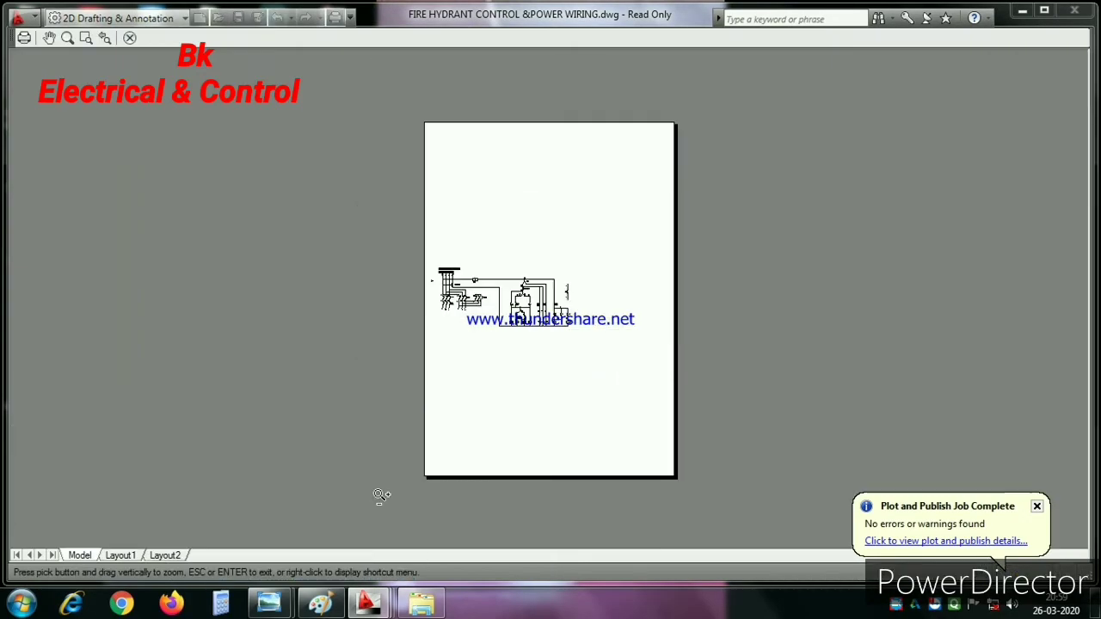
{"action": "scroll", "coordinate": [469, 325], "scroll_direction": "up", "scroll_amount": 3}
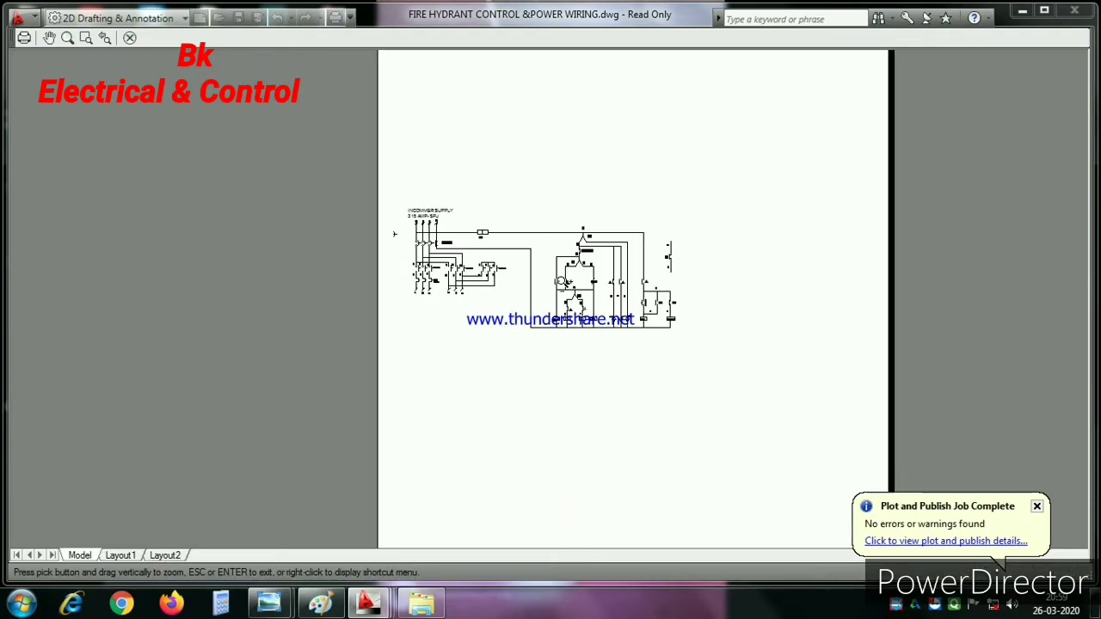
{"action": "scroll", "coordinate": [564, 283], "scroll_direction": "up", "scroll_amount": 2}
{"action": "scroll", "coordinate": [564, 282], "scroll_direction": "up", "scroll_amount": 2}
{"action": "scroll", "coordinate": [258, 142], "scroll_direction": "up", "scroll_amount": 2}
{"action": "scroll", "coordinate": [299, 131], "scroll_direction": "up", "scroll_amount": 2}
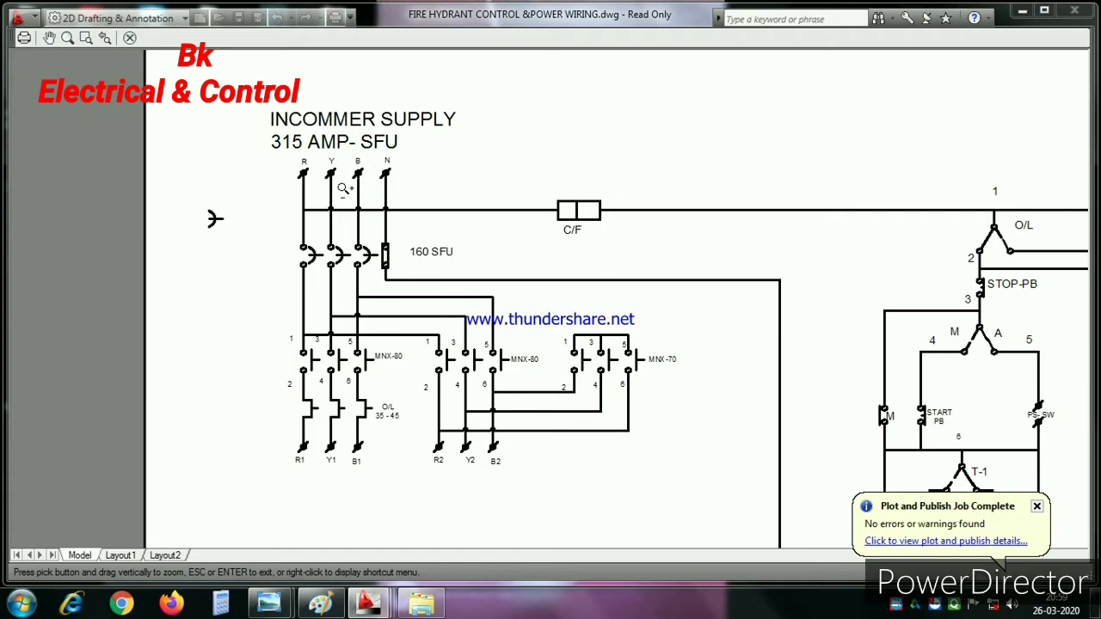
{"action": "scroll", "coordinate": [340, 187], "scroll_direction": "up", "scroll_amount": 1}
{"action": "scroll", "coordinate": [344, 184], "scroll_direction": "down", "scroll_amount": 3}
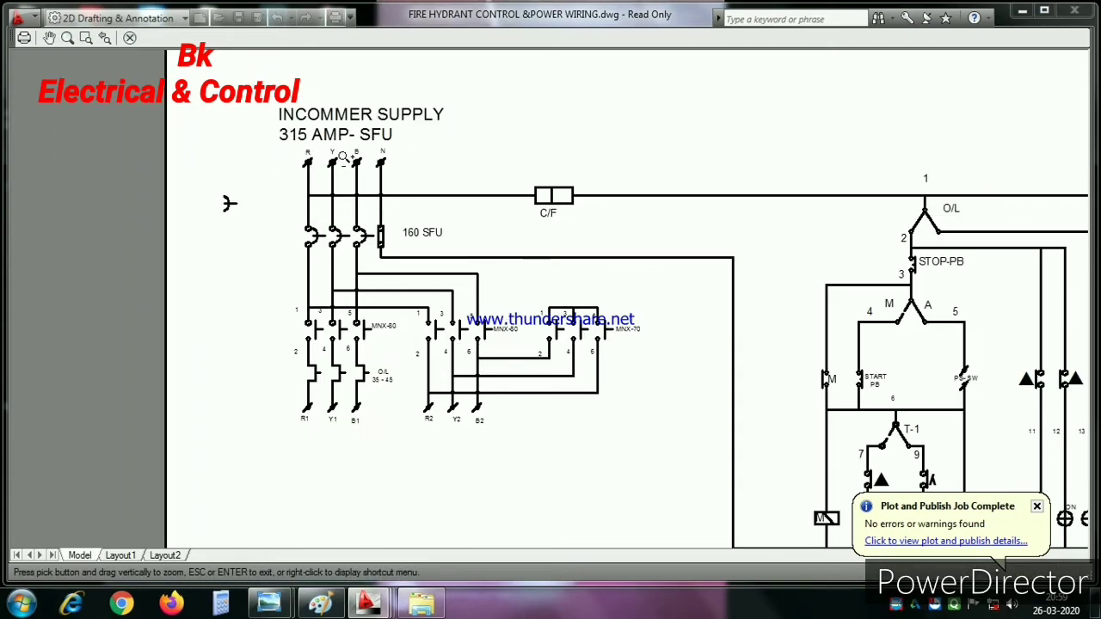
{"action": "scroll", "coordinate": [331, 293], "scroll_direction": "up", "scroll_amount": 4}
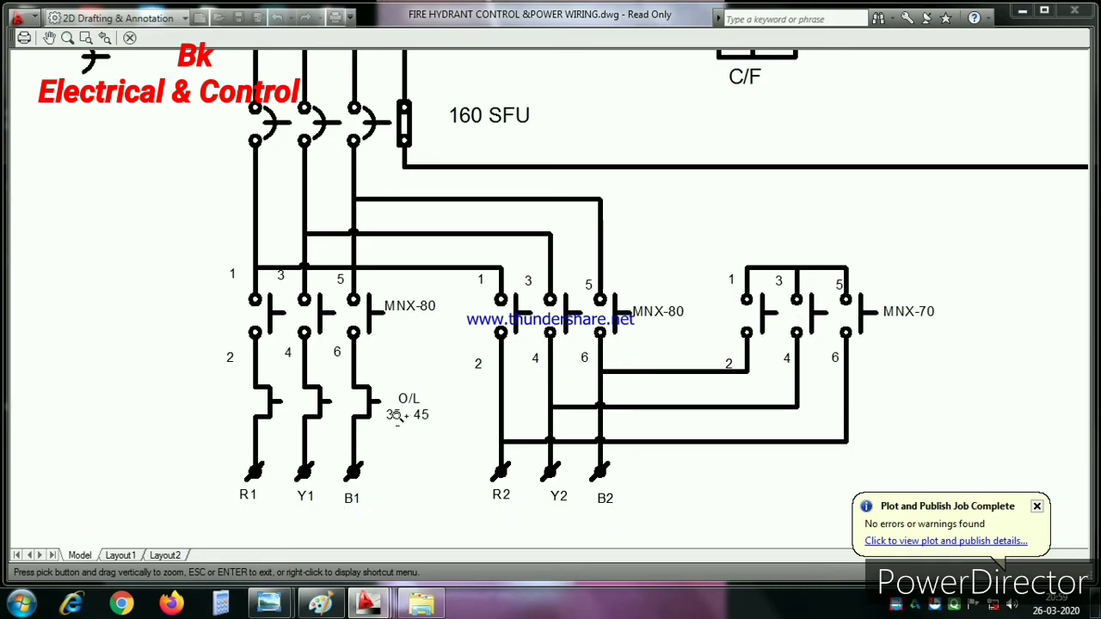
{"action": "scroll", "coordinate": [320, 445], "scroll_direction": "down", "scroll_amount": 3}
{"action": "scroll", "coordinate": [602, 202], "scroll_direction": "up", "scroll_amount": 3}
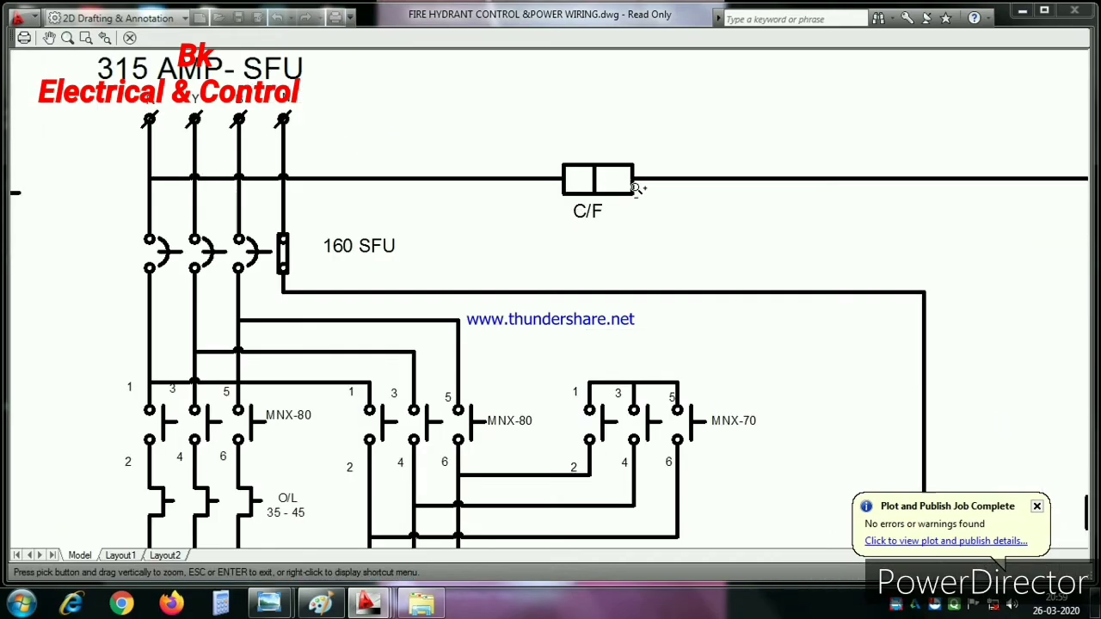
{"action": "scroll", "coordinate": [360, 221], "scroll_direction": "down", "scroll_amount": 2}
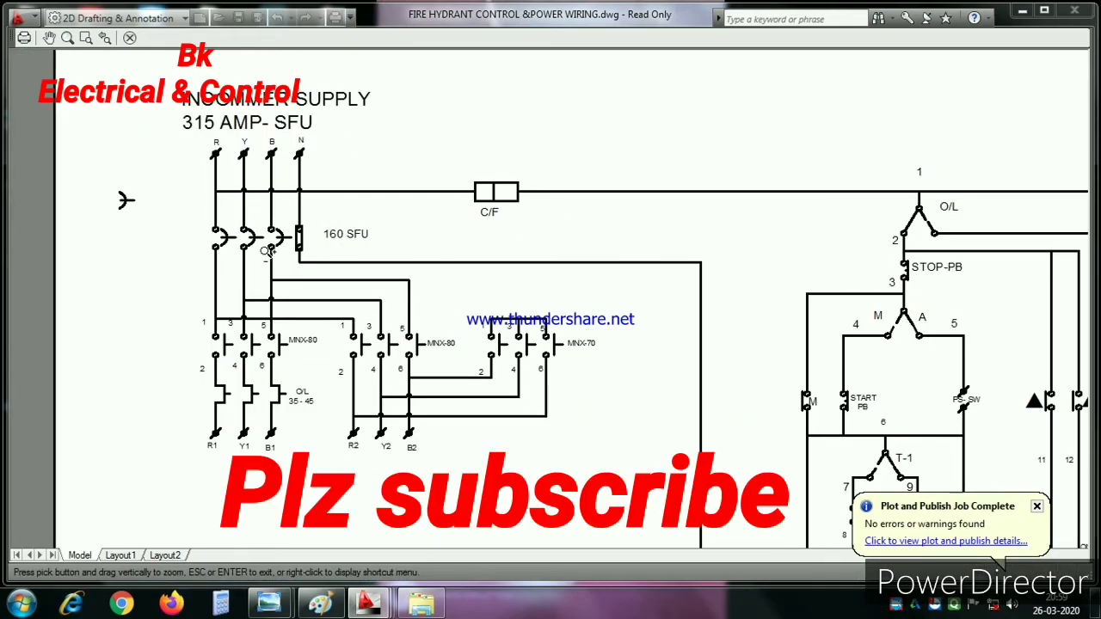
{"action": "scroll", "coordinate": [585, 413], "scroll_direction": "down", "scroll_amount": 2}
{"action": "scroll", "coordinate": [652, 234], "scroll_direction": "up", "scroll_amount": 2}
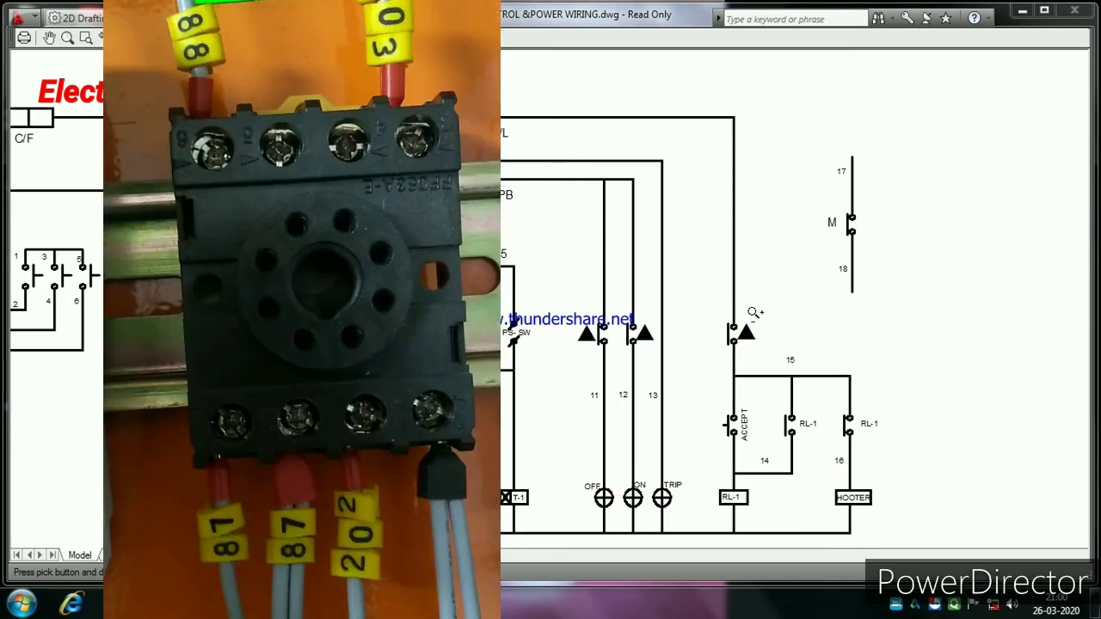
{"action": "scroll", "coordinate": [729, 308], "scroll_direction": "up", "scroll_amount": 2}
{"action": "scroll", "coordinate": [647, 221], "scroll_direction": "down", "scroll_amount": 2}
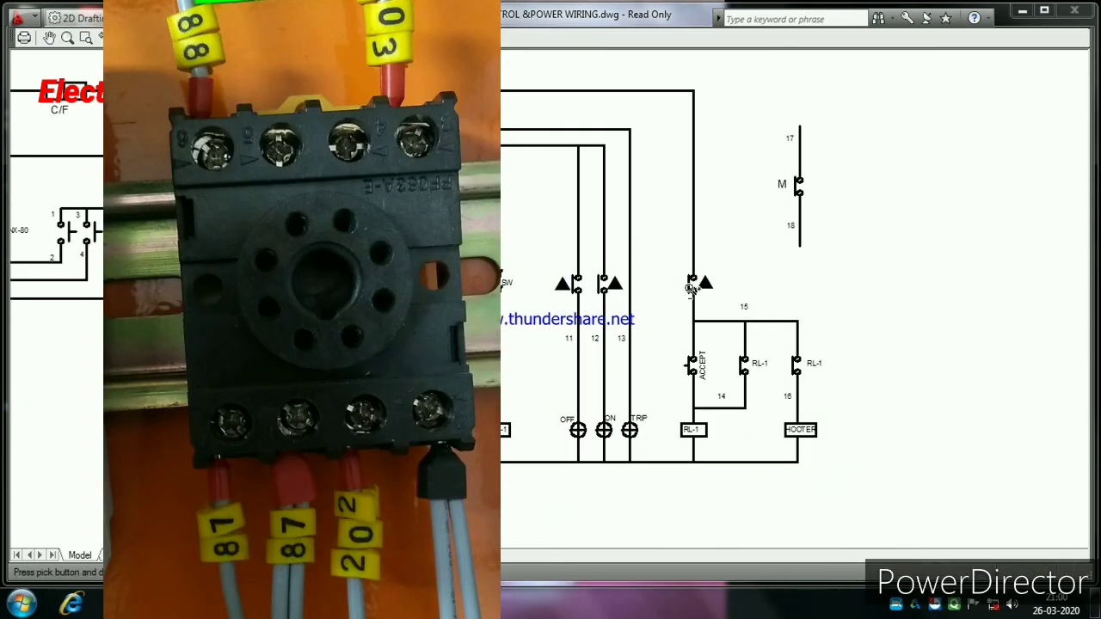
{"action": "scroll", "coordinate": [753, 409], "scroll_direction": "up", "scroll_amount": 2}
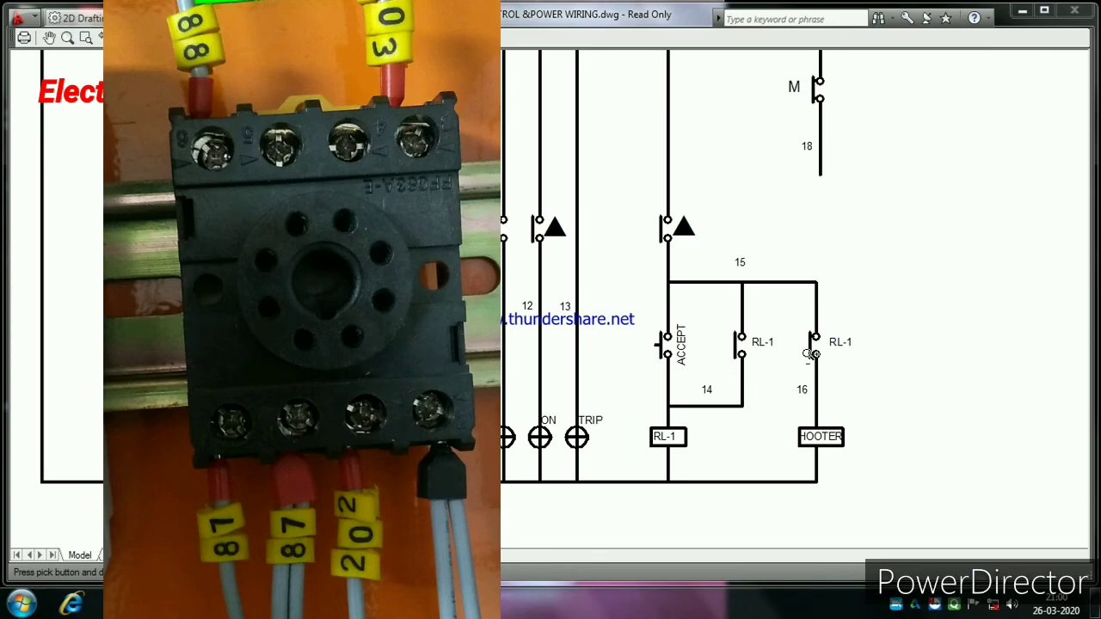
{"action": "scroll", "coordinate": [747, 448], "scroll_direction": "down", "scroll_amount": 3}
{"action": "scroll", "coordinate": [767, 263], "scroll_direction": "up", "scroll_amount": 2}
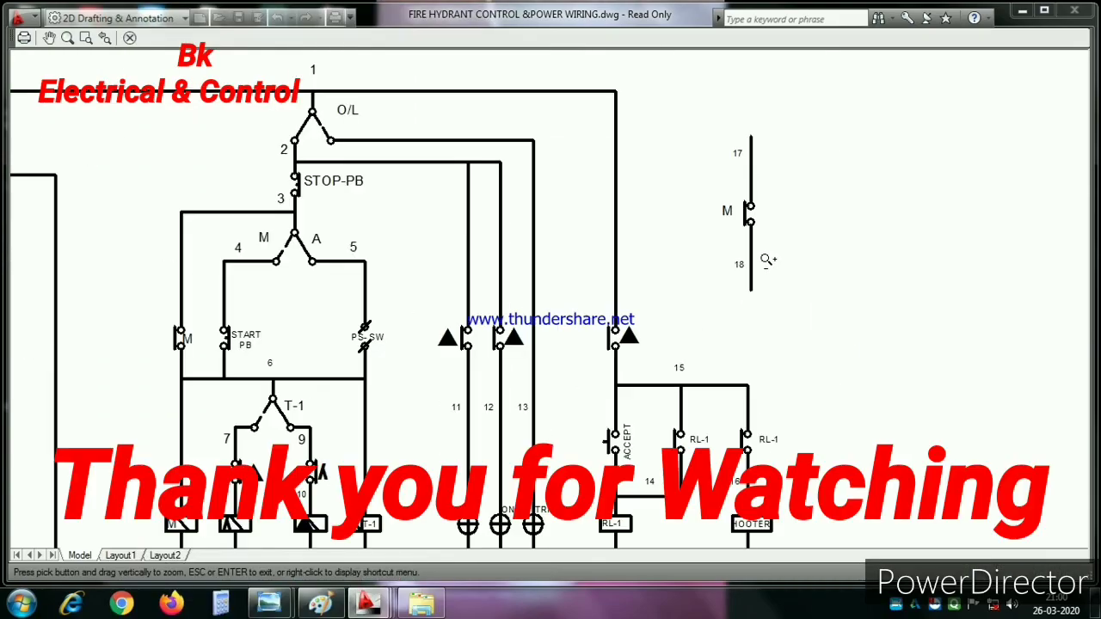
{"action": "scroll", "coordinate": [793, 253], "scroll_direction": "down", "scroll_amount": 4}
{"action": "scroll", "coordinate": [435, 293], "scroll_direction": "down", "scroll_amount": 1}
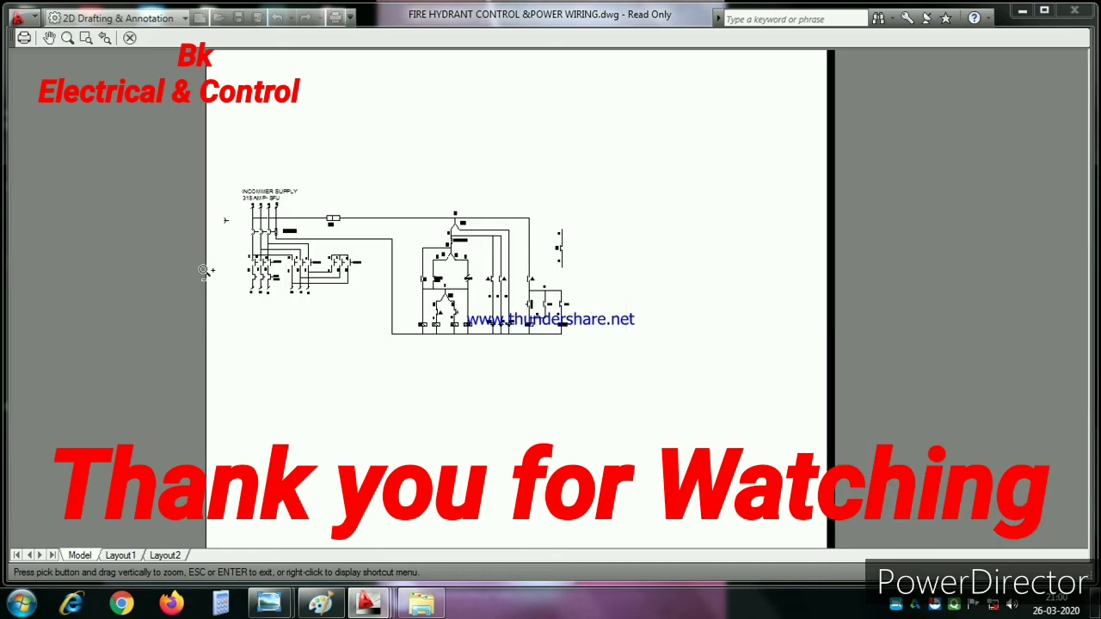
{"action": "scroll", "coordinate": [478, 301], "scroll_direction": "up", "scroll_amount": 2}
{"action": "scroll", "coordinate": [499, 301], "scroll_direction": "down", "scroll_amount": 2}
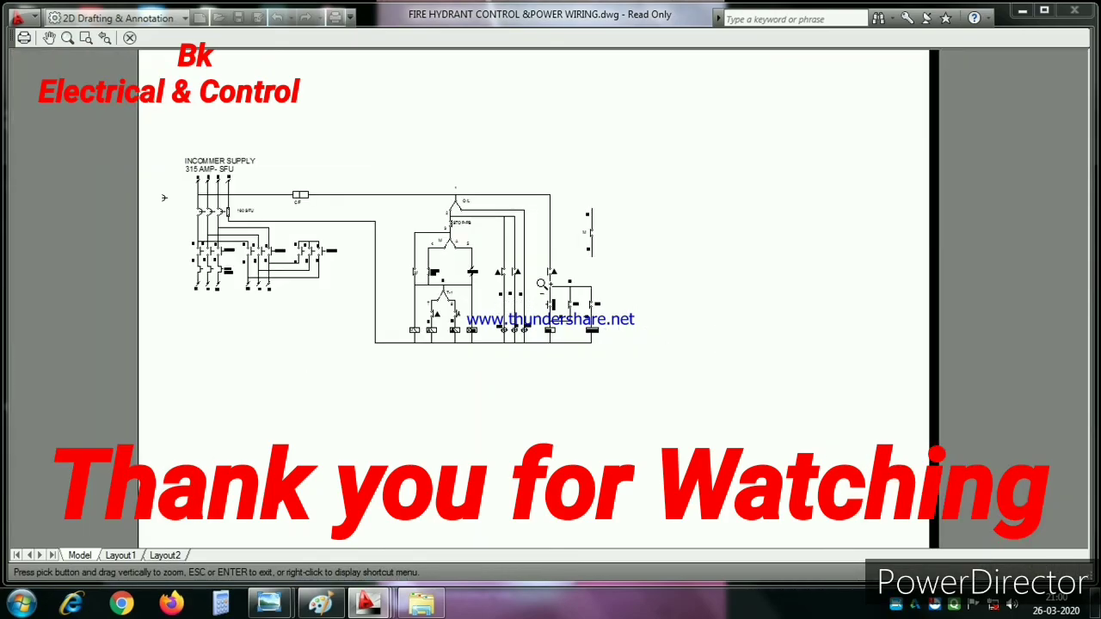